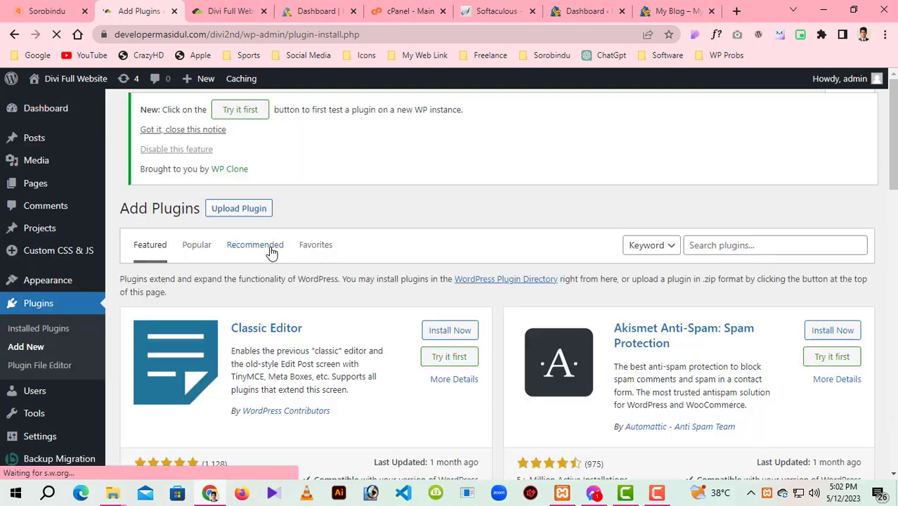
# Upload the Duplicator-Pro-v4.5.11 zip from the WP Migration Plugins folder, then install and activate the plugin.
pyautogui.click(239, 114)
pyautogui.click(413, 338)
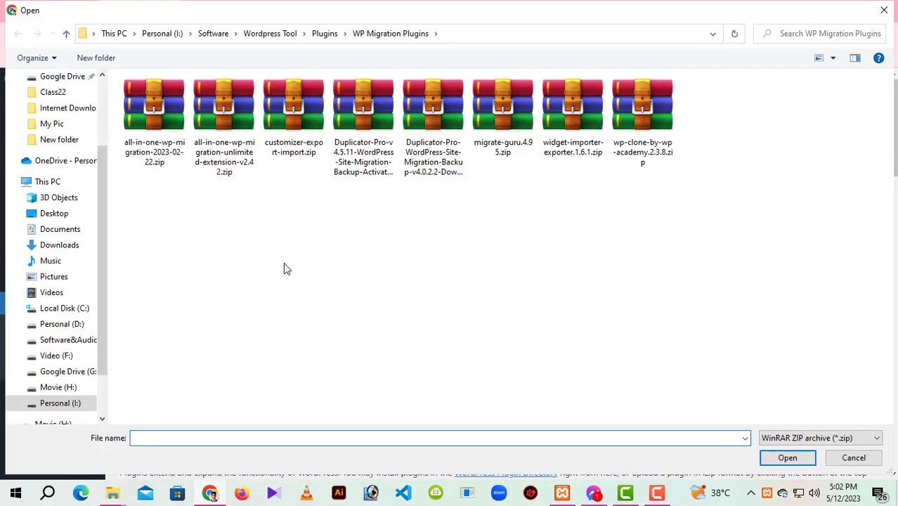
pyautogui.doubleClick(363, 109)
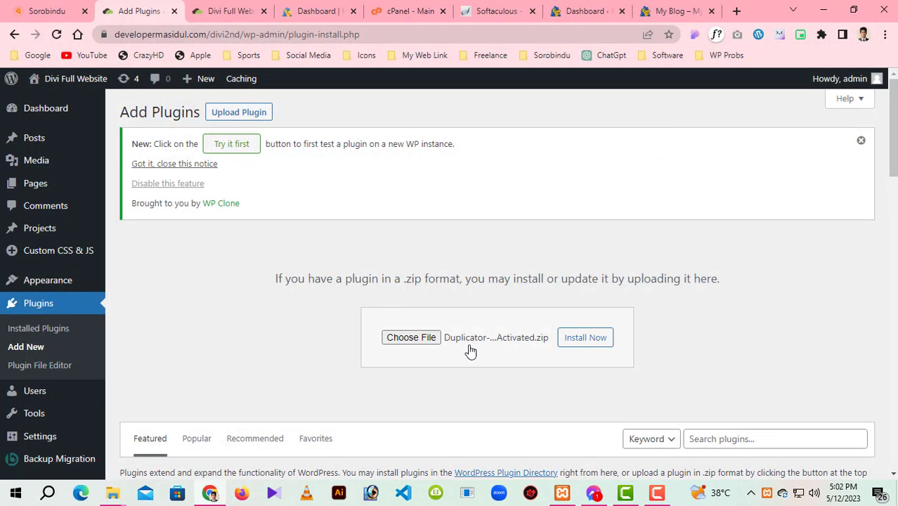
pyautogui.click(598, 340)
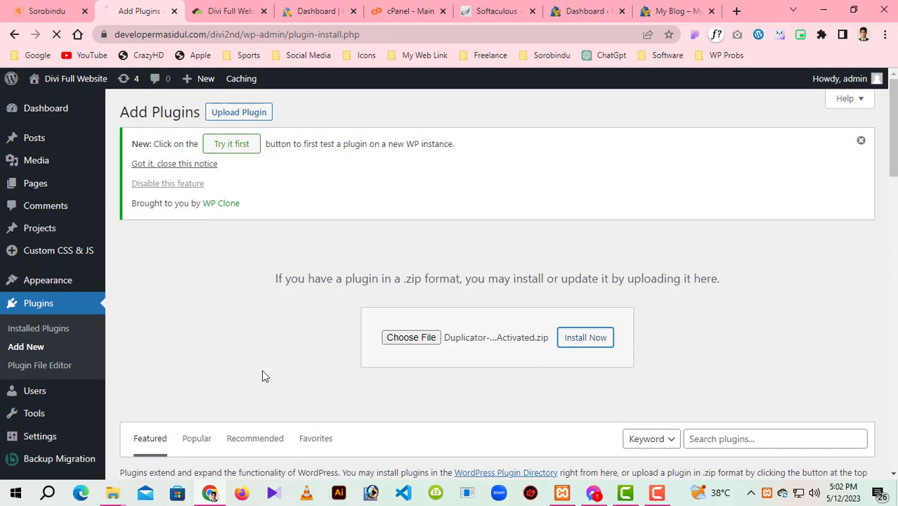
pyautogui.click(658, 497)
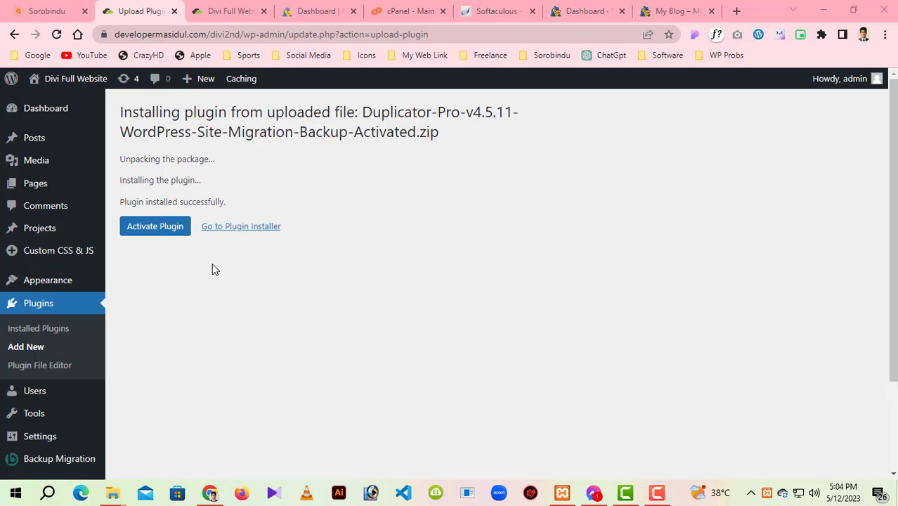
pyautogui.click(164, 228)
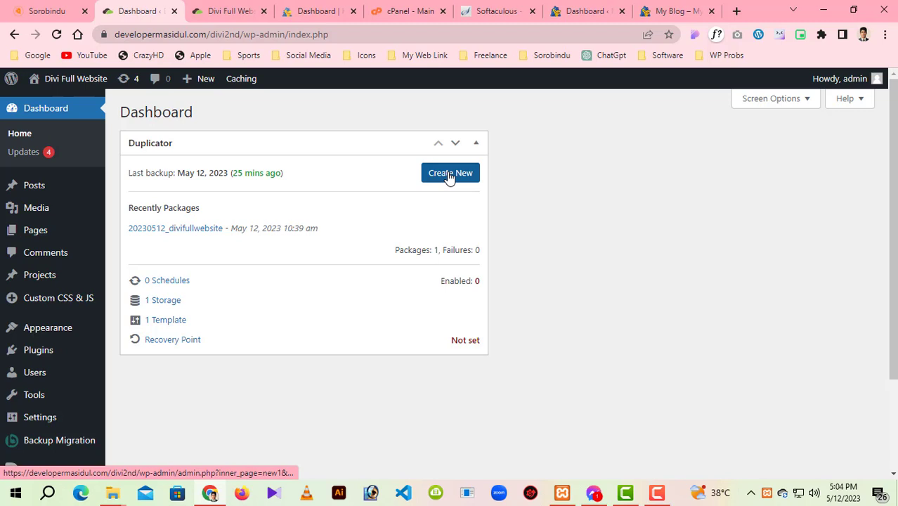
# Open the Duplicator Pro packages list in a new browser tab.
pyautogui.scroll(-3, 239, 405)
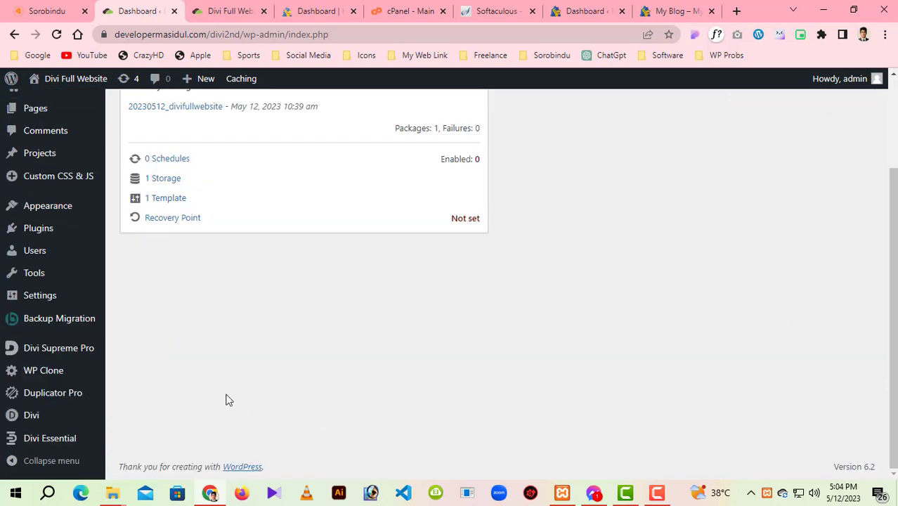
pyautogui.moveTo(79, 398)
pyautogui.rightClick(133, 325)
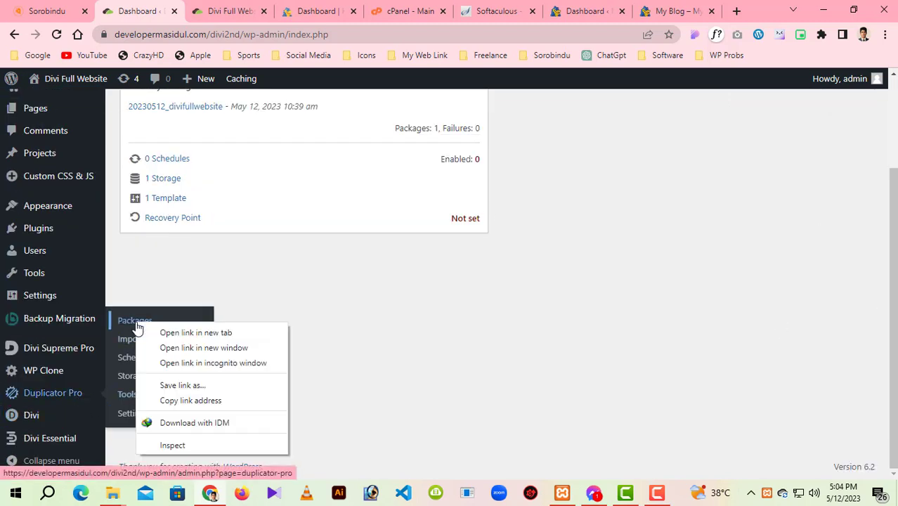
pyautogui.click(193, 334)
pyautogui.click(203, 11)
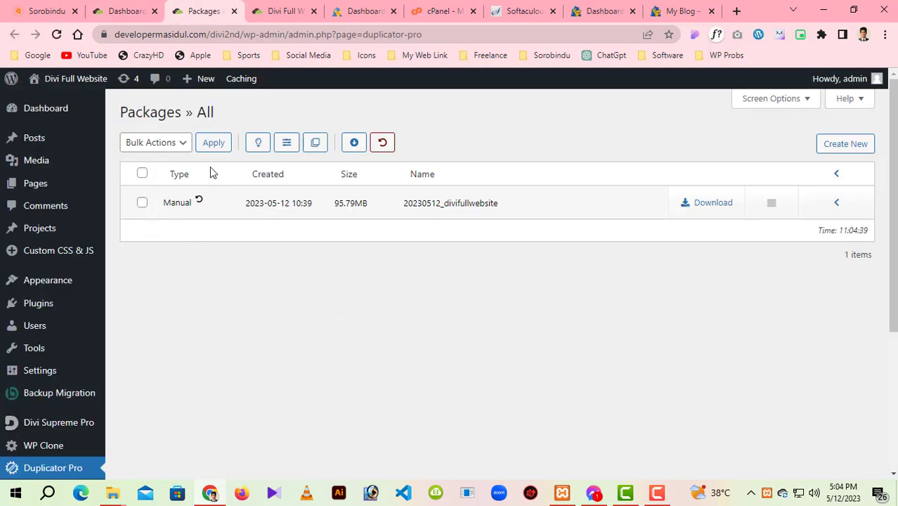
# Create a new package named 20230512_divifullwebsite with the default setup, running the scan and starting the build.
pyautogui.click(837, 146)
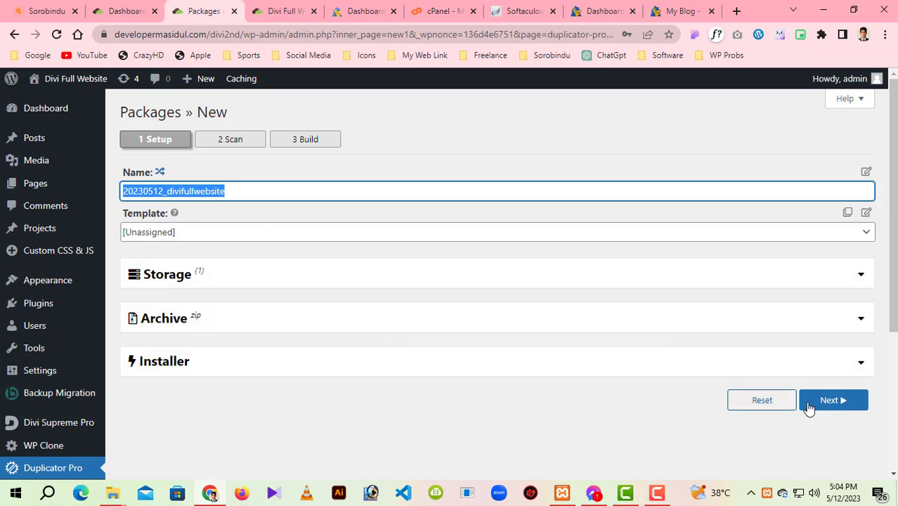
pyautogui.click(837, 401)
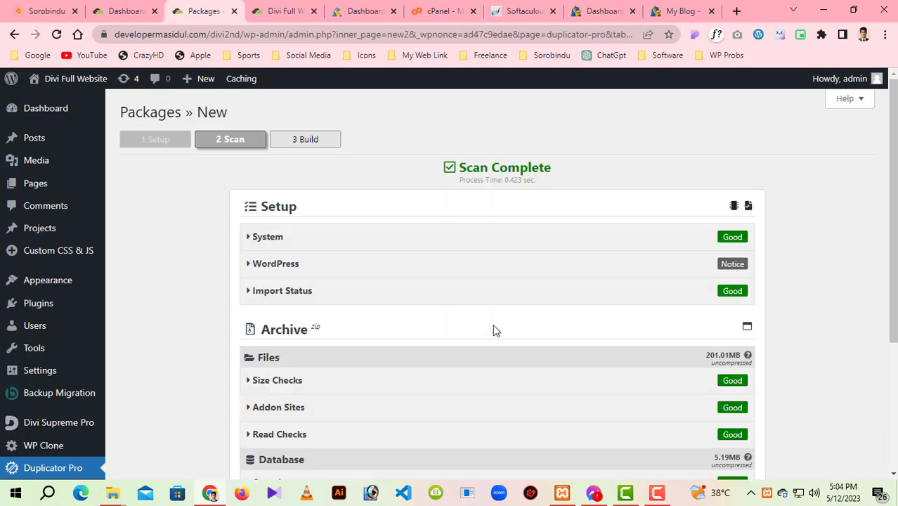
pyautogui.scroll(-3, 808, 295)
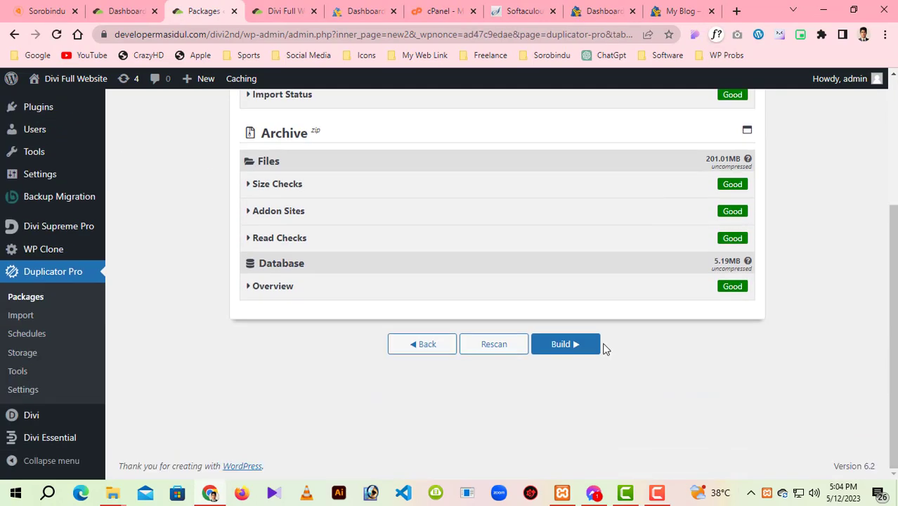
pyautogui.click(590, 353)
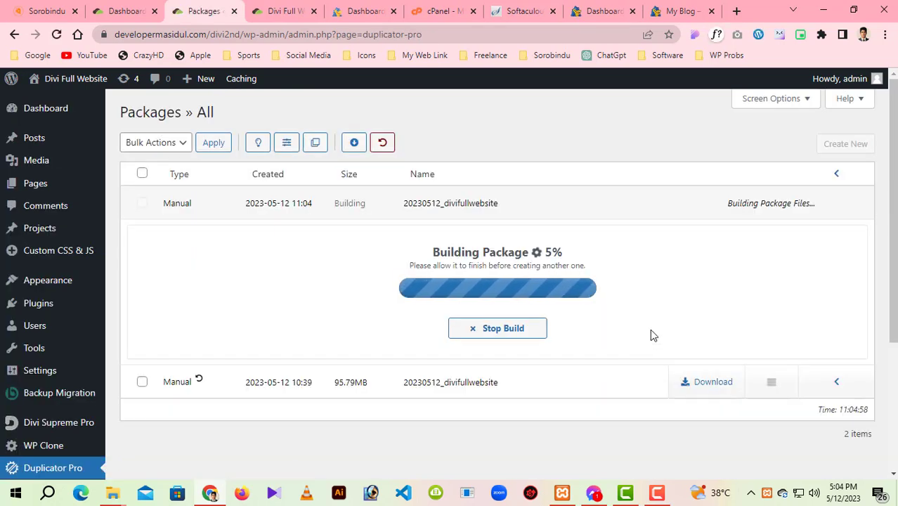
pyautogui.click(656, 493)
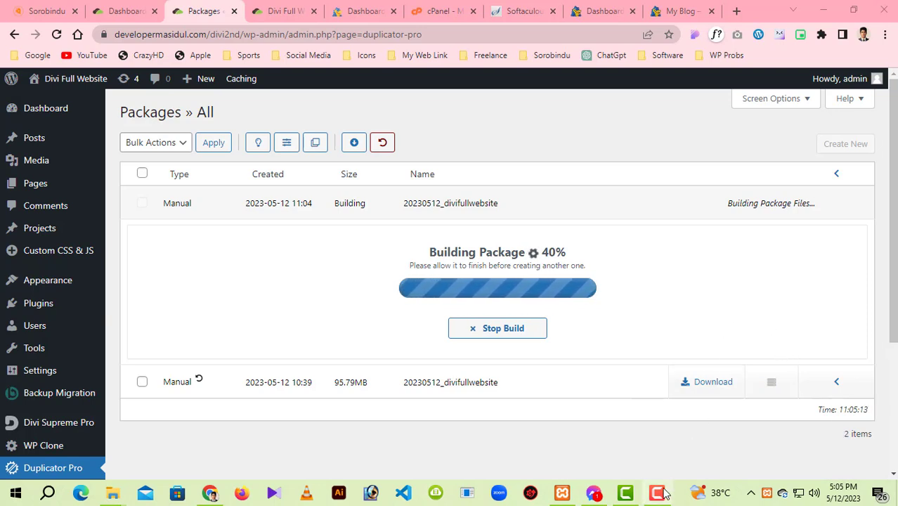
pyautogui.click(663, 494)
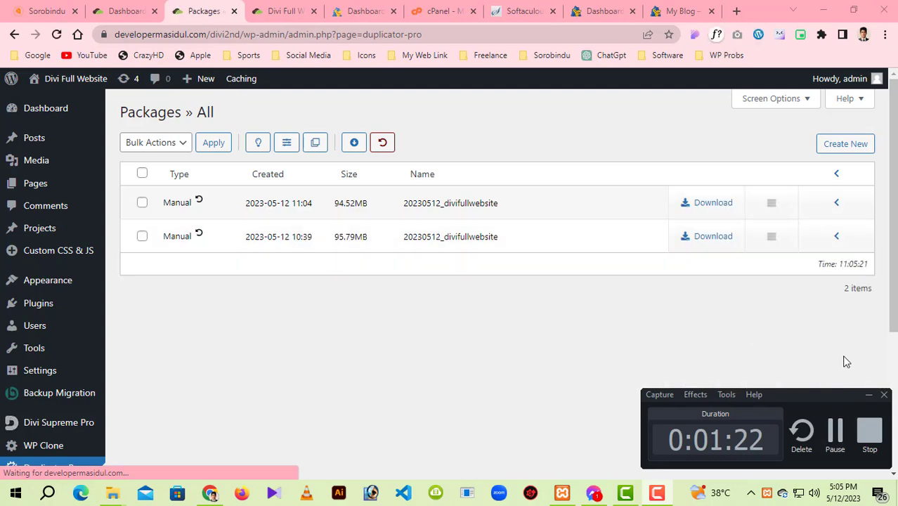
pyautogui.click(868, 394)
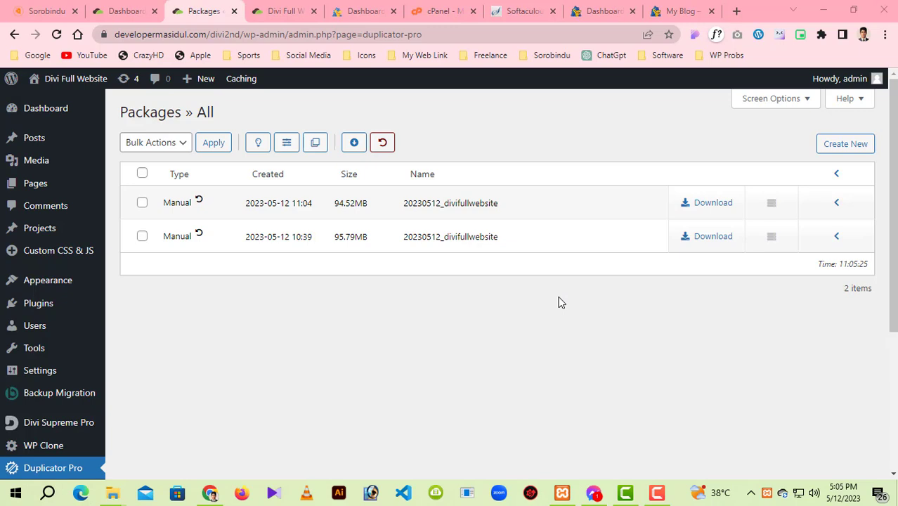
# Download both files of the package created at 11:04, saving the archive to the Downloads\Compressed folder.
pyautogui.click(720, 207)
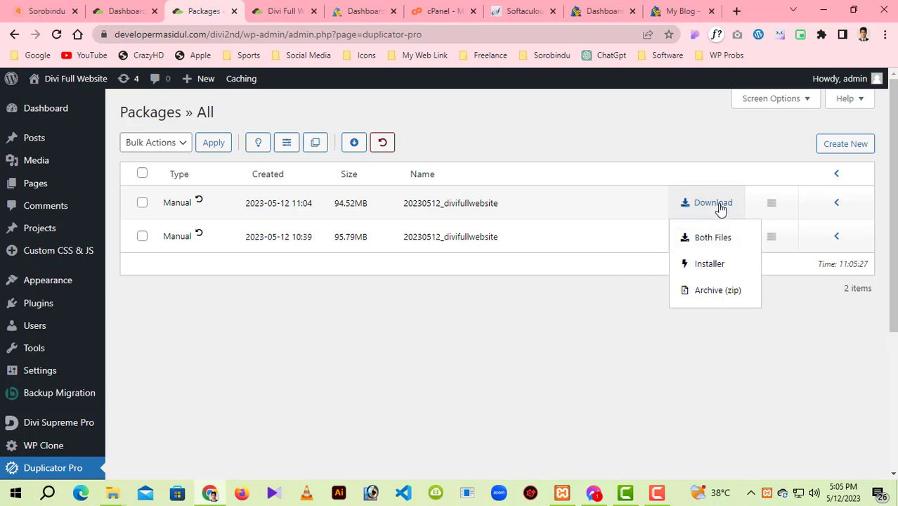
pyautogui.click(713, 238)
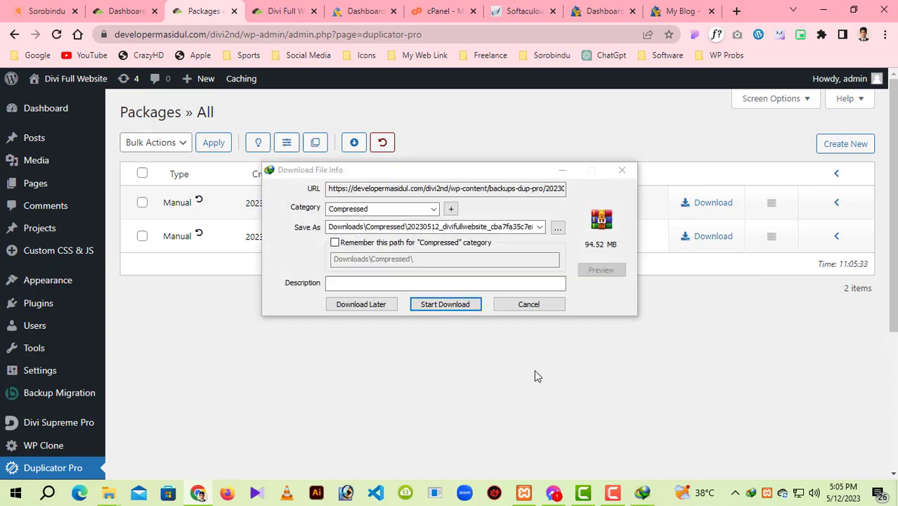
pyautogui.click(448, 304)
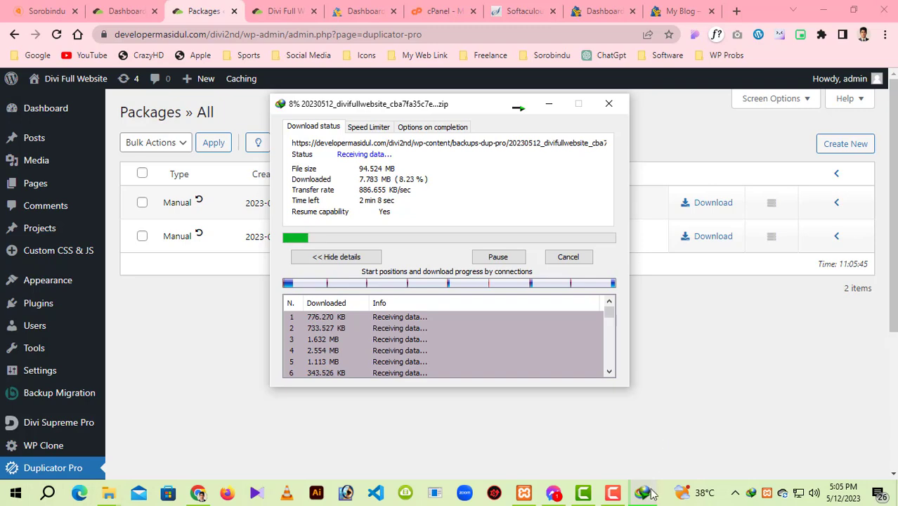
pyautogui.moveTo(613, 498)
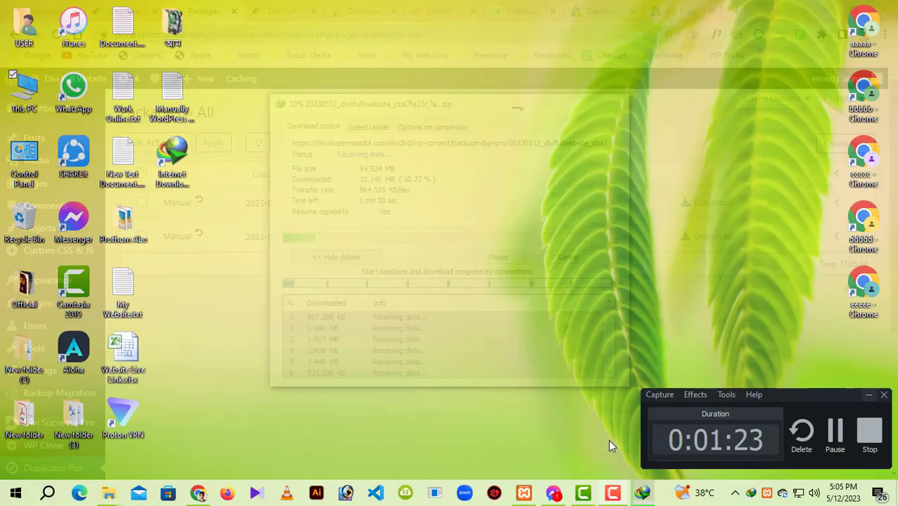
pyautogui.click(609, 438)
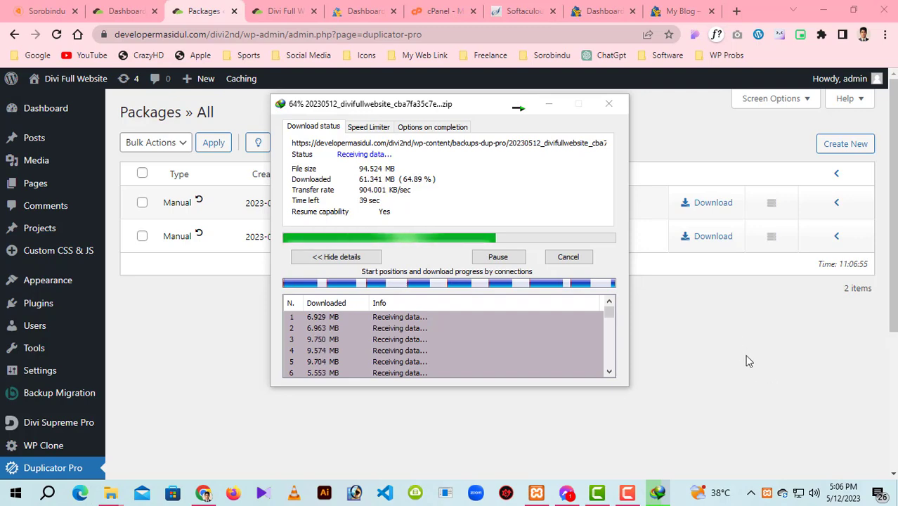
# Switch to the HostGator cPanel, search its tools for "file" and open File Manager.
pyautogui.click(677, 10)
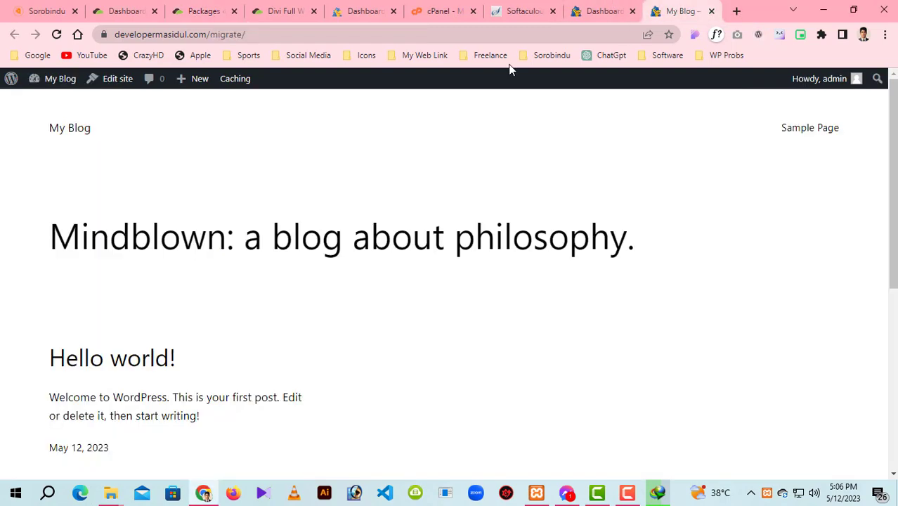
pyautogui.click(428, 11)
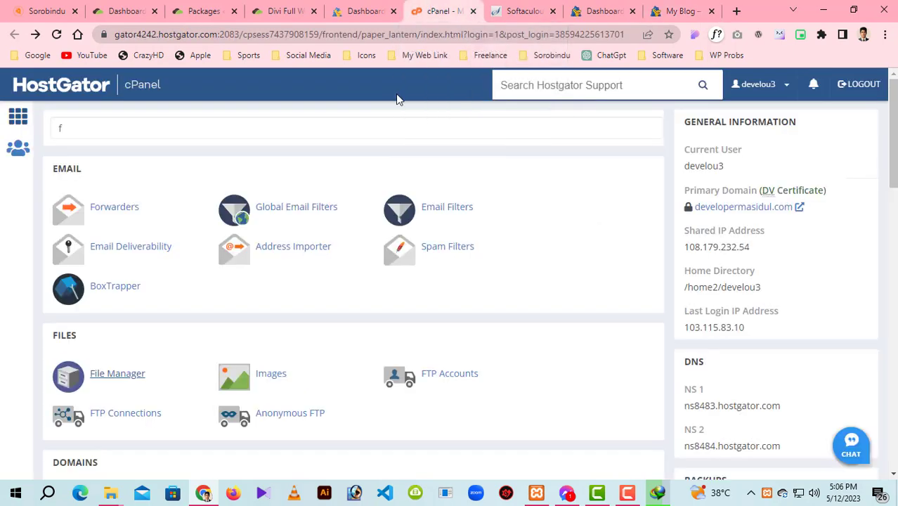
pyautogui.click(135, 132)
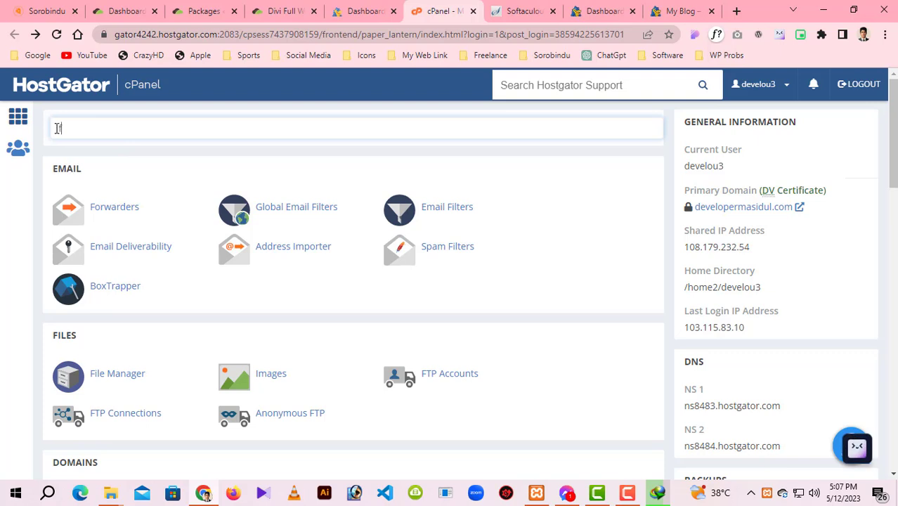
pyautogui.write('ile')
pyautogui.click(139, 208)
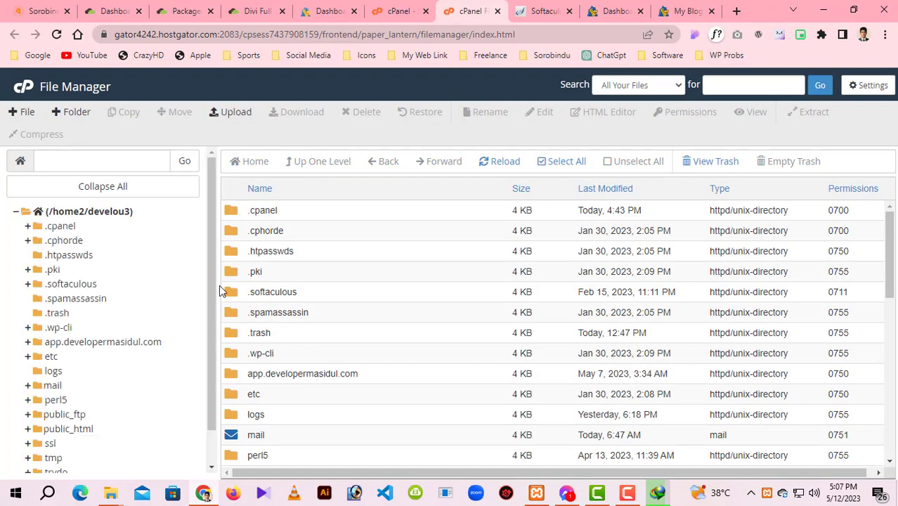
# Open the migrate folder inside public_html.
pyautogui.moveTo(213, 306); pyautogui.dragTo(209, 383)
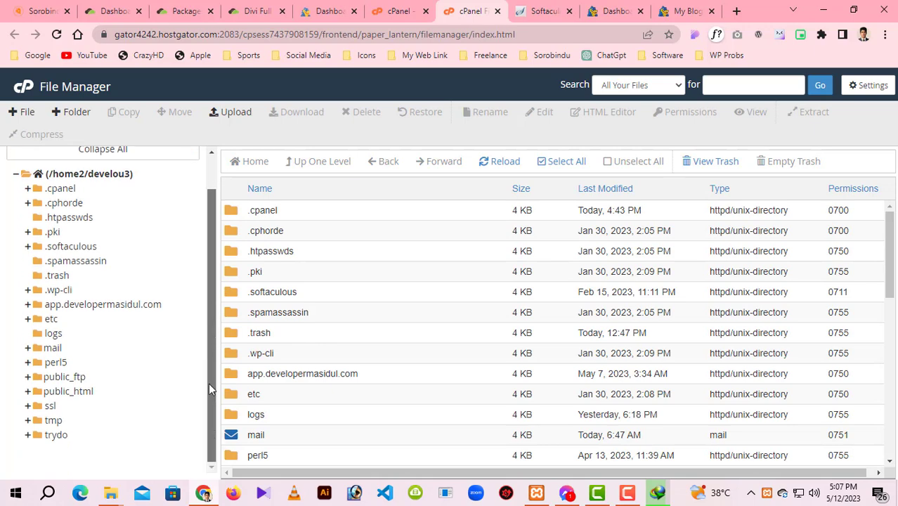
pyautogui.click(86, 393)
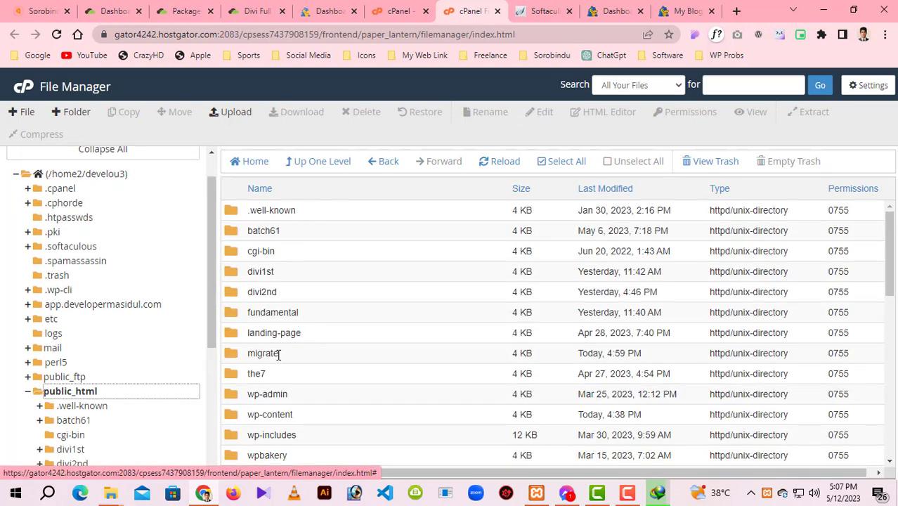
pyautogui.click(281, 355)
pyautogui.doubleClick(328, 357)
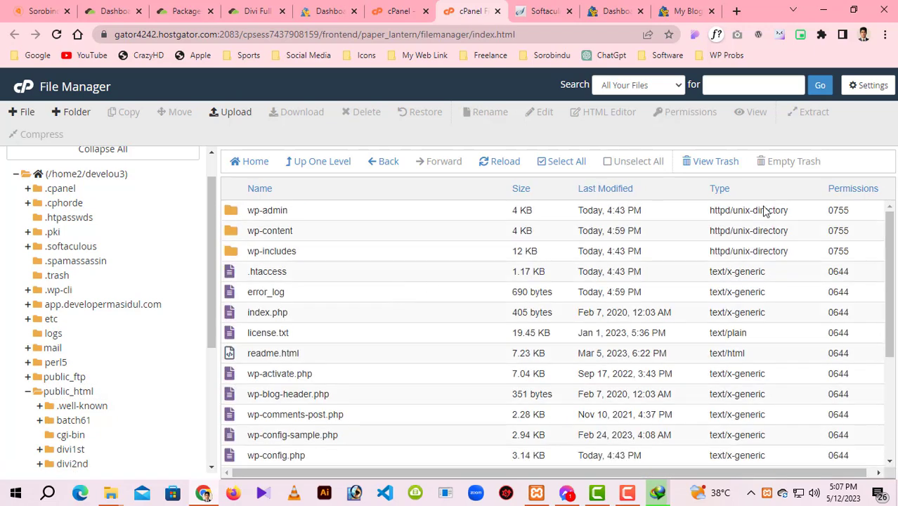
# Open the migrate site's wp-config.php in the code editor to have its database settings at hand.
pyautogui.scroll(-2, 495, 303)
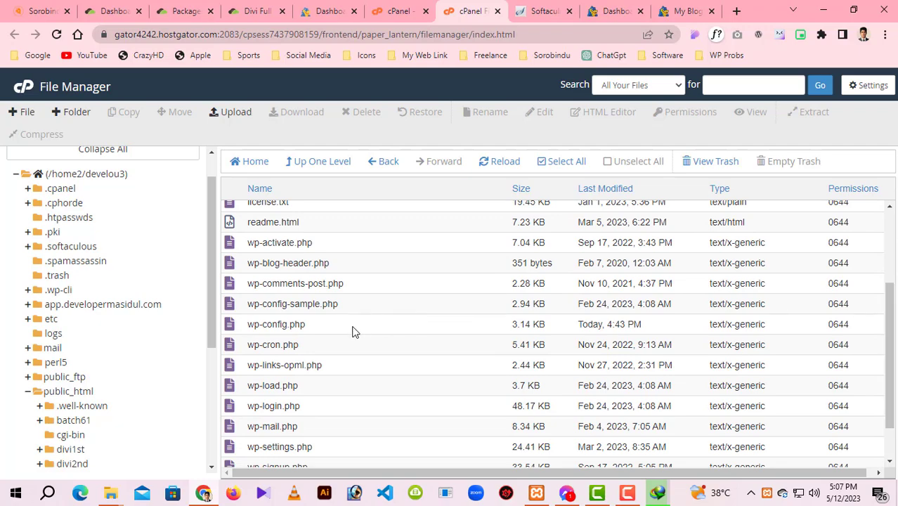
pyautogui.click(311, 327)
pyautogui.rightClick(310, 328)
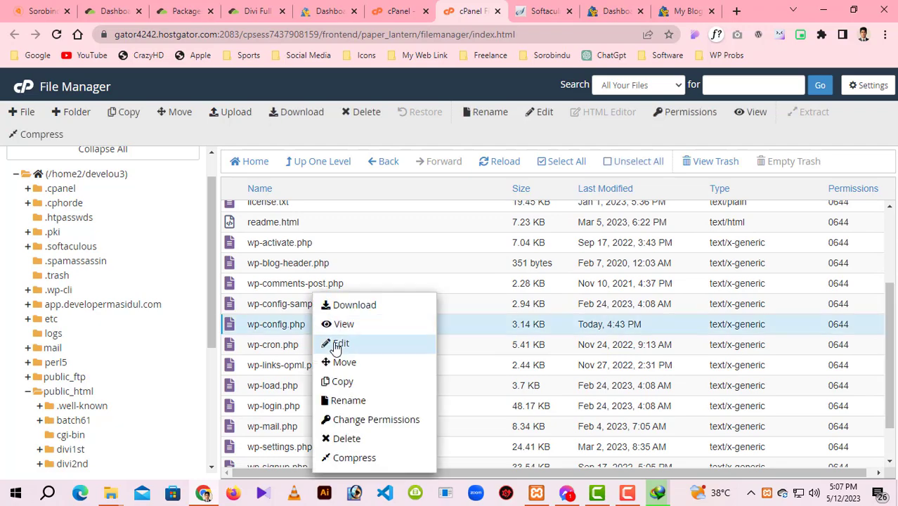
pyautogui.click(340, 343)
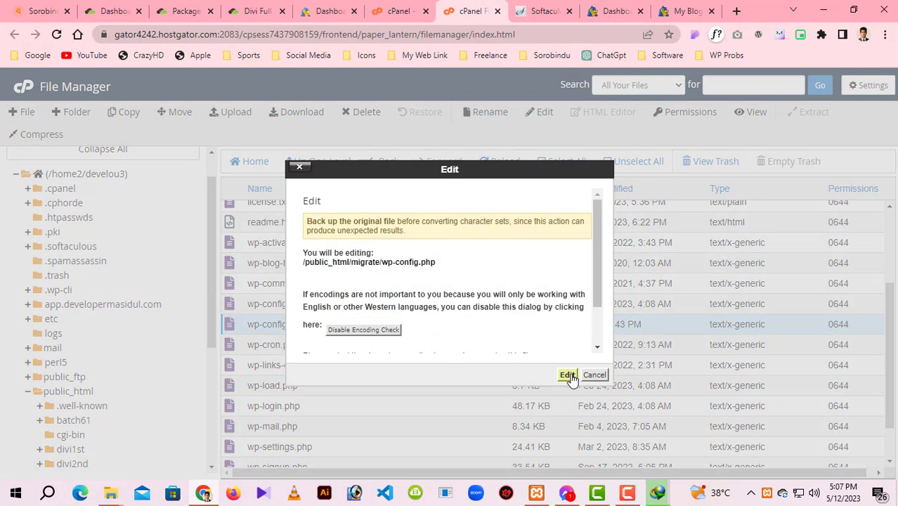
pyautogui.click(567, 373)
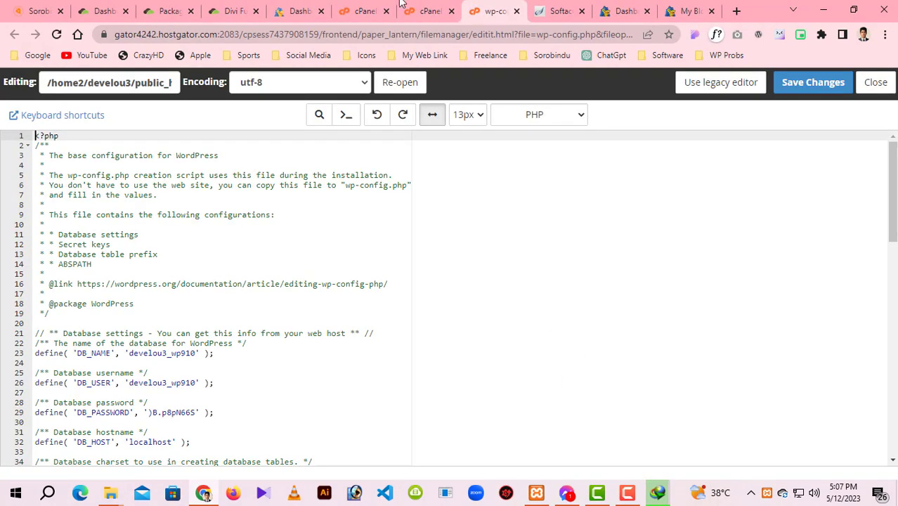
# Return to File Manager and delete all files and folders inside the migrate folder.
pyautogui.hotkey('ctrl', 'shift', 'Tab')
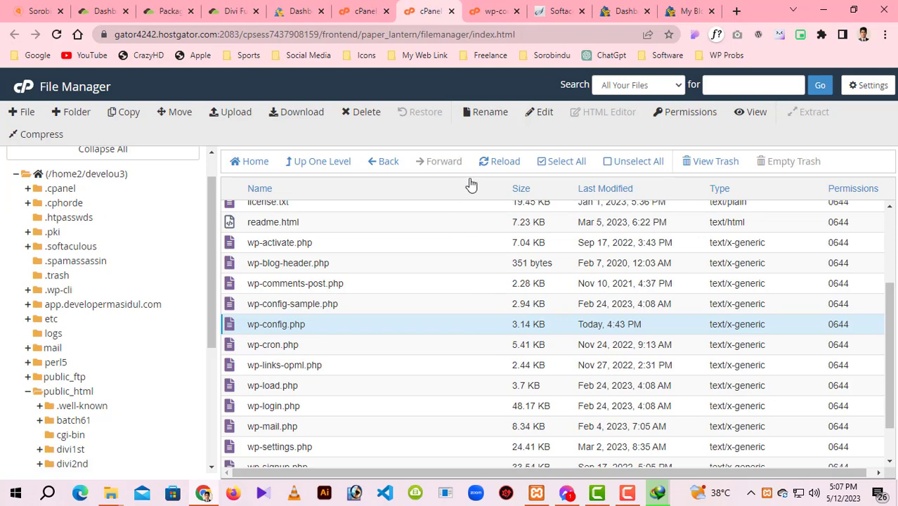
pyautogui.click(559, 162)
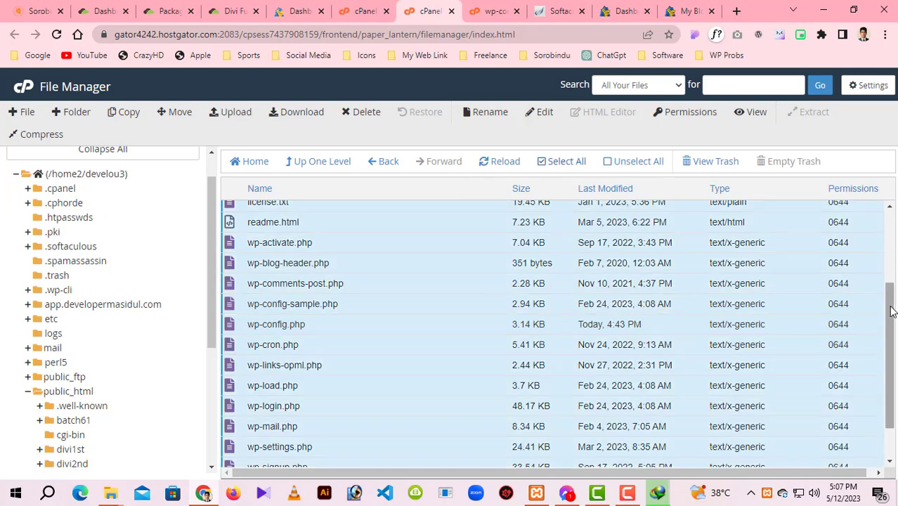
pyautogui.moveTo(890, 316); pyautogui.dragTo(890, 217)
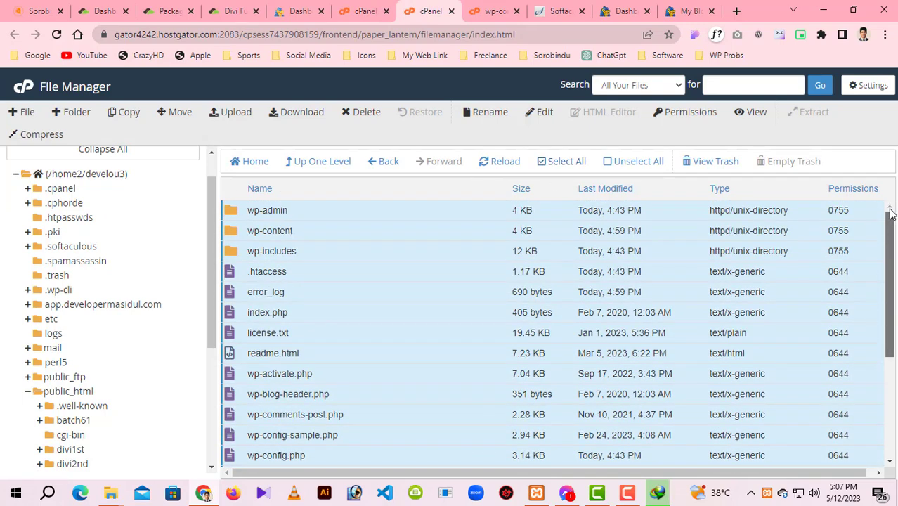
pyautogui.click(365, 114)
pyautogui.click(544, 373)
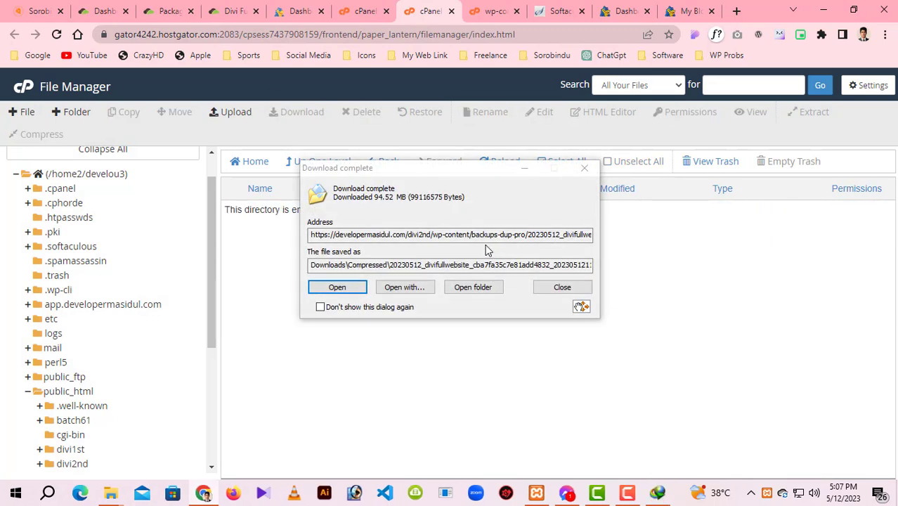
# Open the downloaded Divi package archive in WinRAR to inspect its contents and close it again.
pyautogui.click(337, 287)
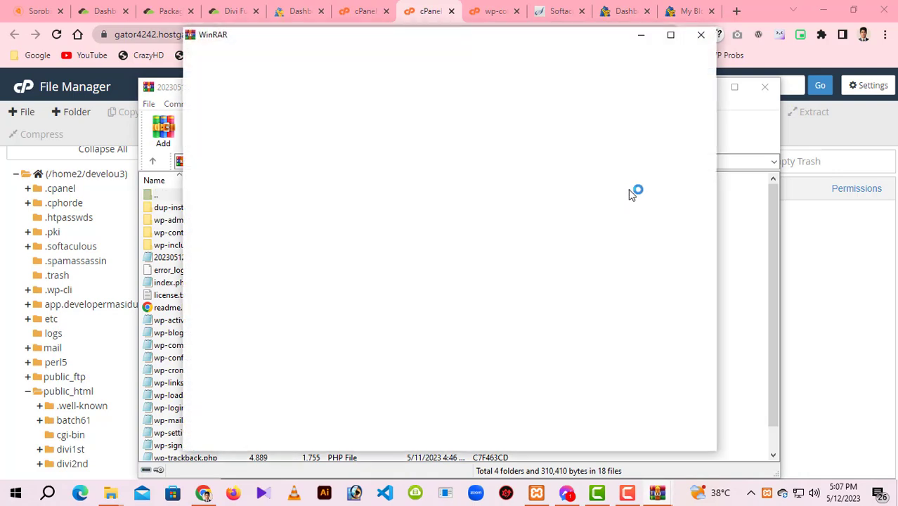
pyautogui.click(701, 36)
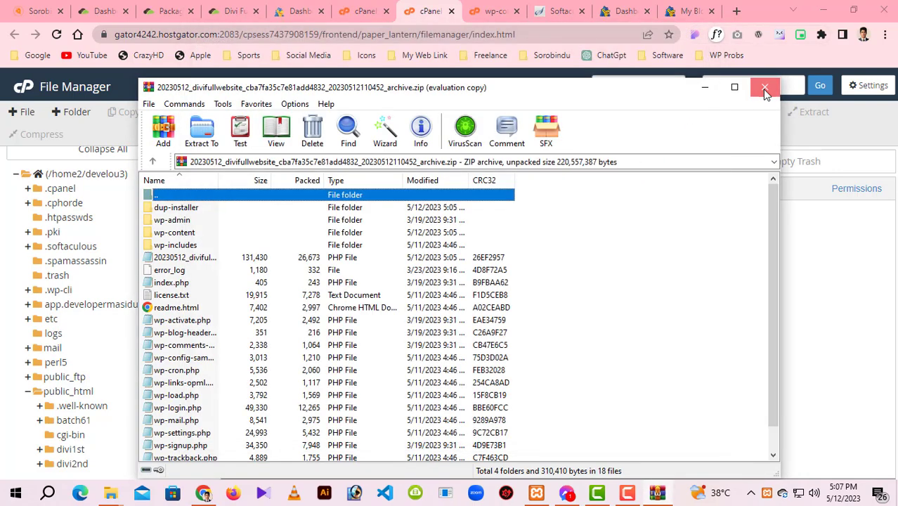
pyautogui.click(764, 86)
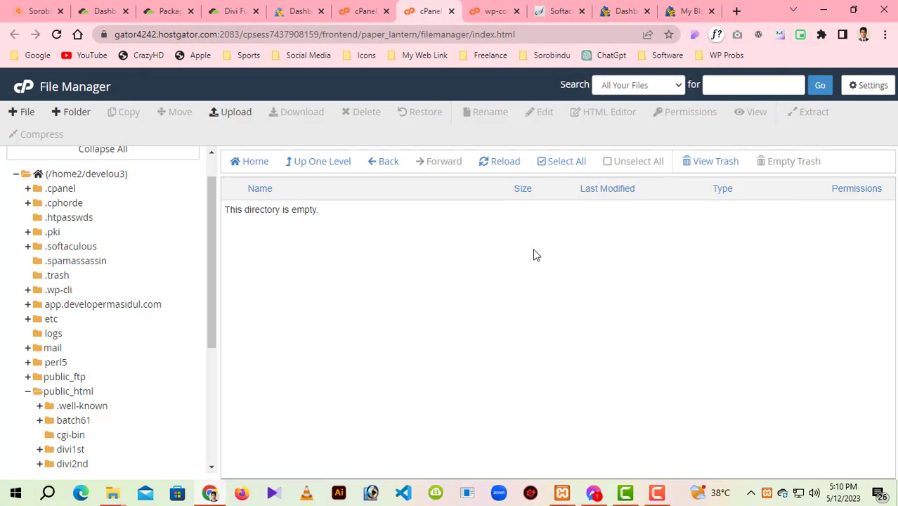
# Upload the Divi package archive zip and installer.php from the Downloads folder to public_html/migrate through the File Manager upload page.
pyautogui.click(236, 114)
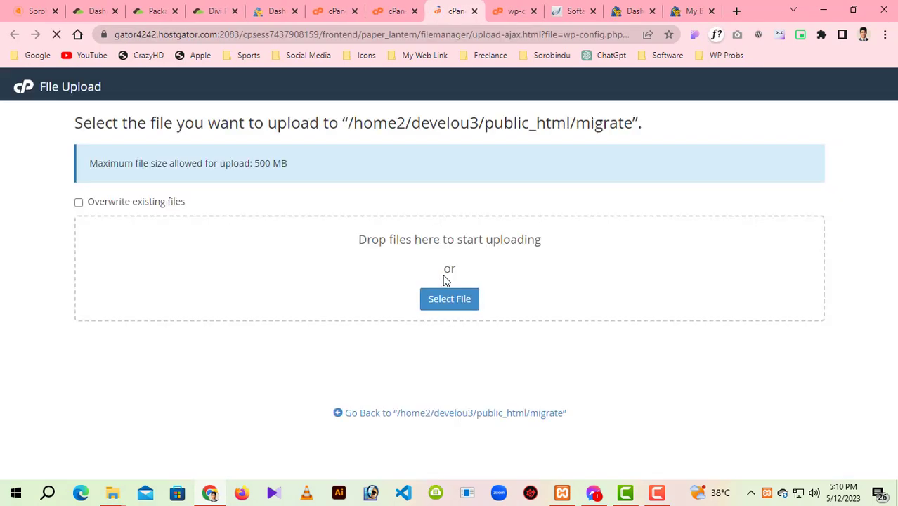
pyautogui.click(824, 10)
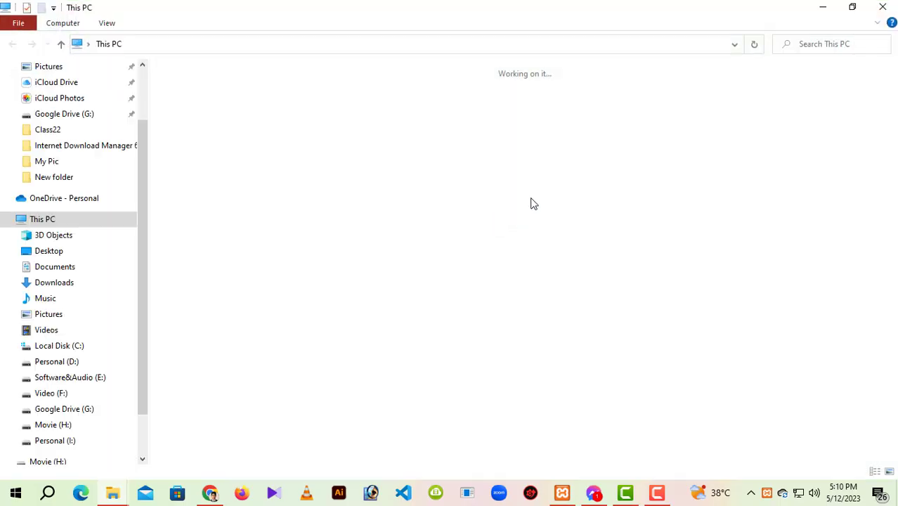
pyautogui.doubleClick(749, 107)
pyautogui.click(489, 188)
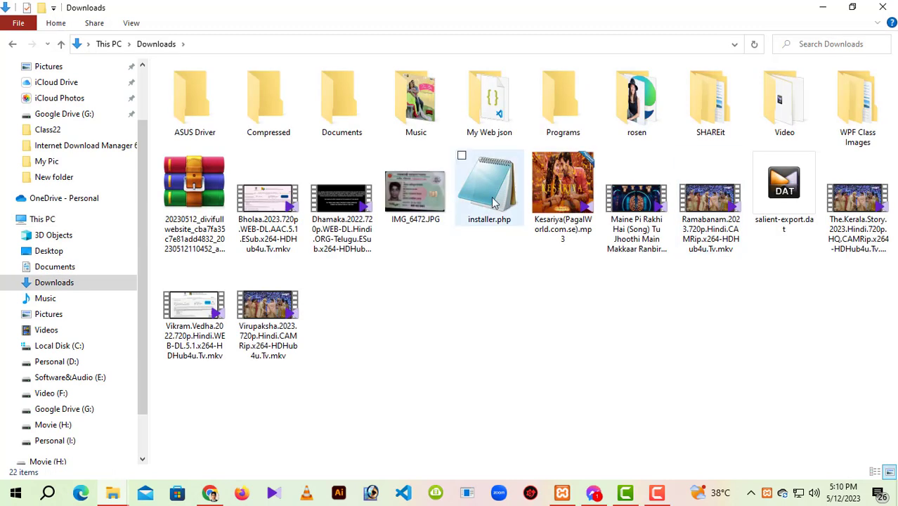
pyautogui.keyDown('ctrl'); pyautogui.click(194, 197); pyautogui.keyUp('ctrl')
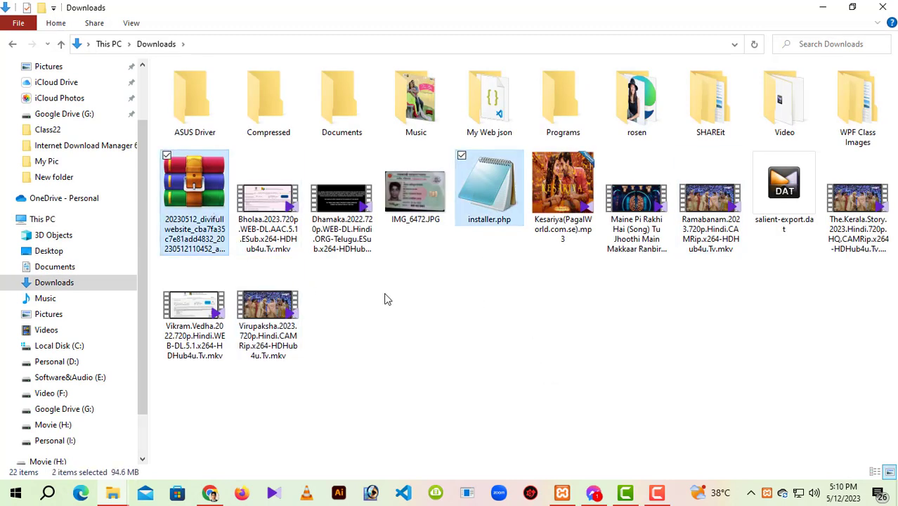
pyautogui.moveTo(195, 200); pyautogui.dragTo(418, 274)
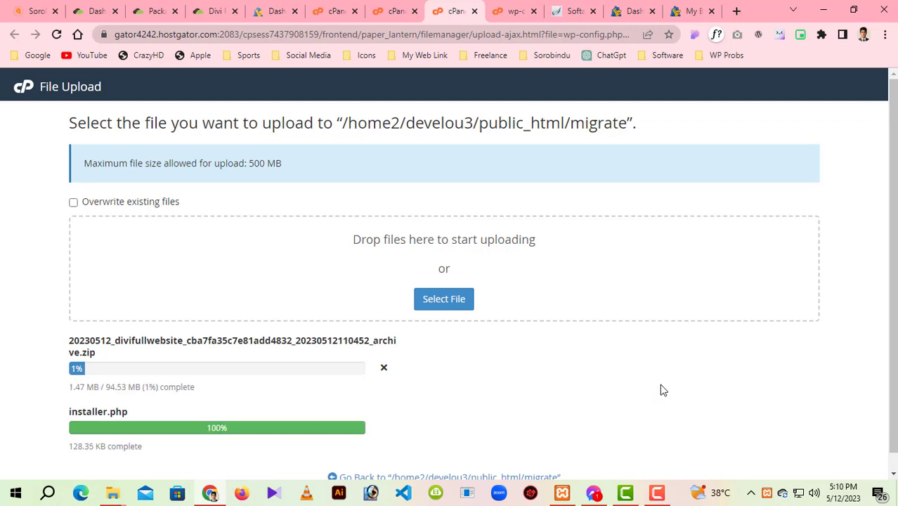
pyautogui.scroll(-1, 882, 333)
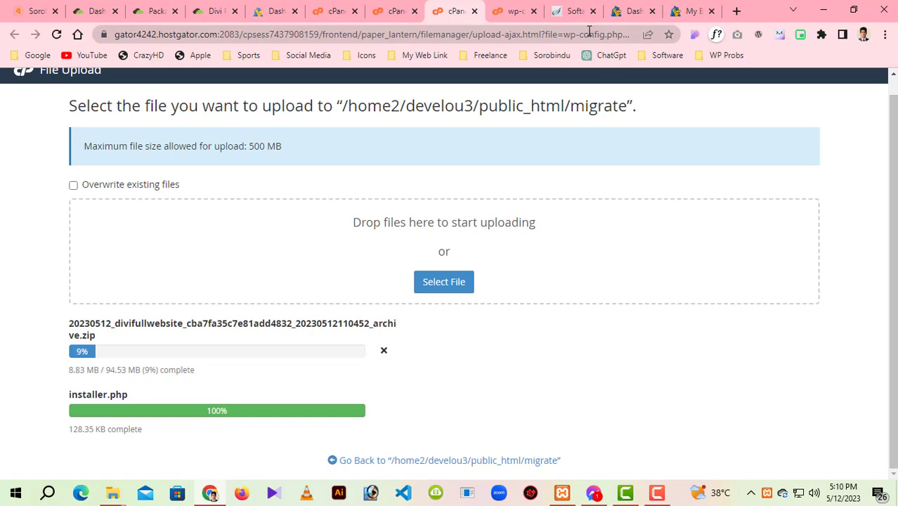
# Wait for the archive upload to finish and return to the migrate folder listing in File Manager.
pyautogui.click(521, 10)
pyautogui.click(455, 10)
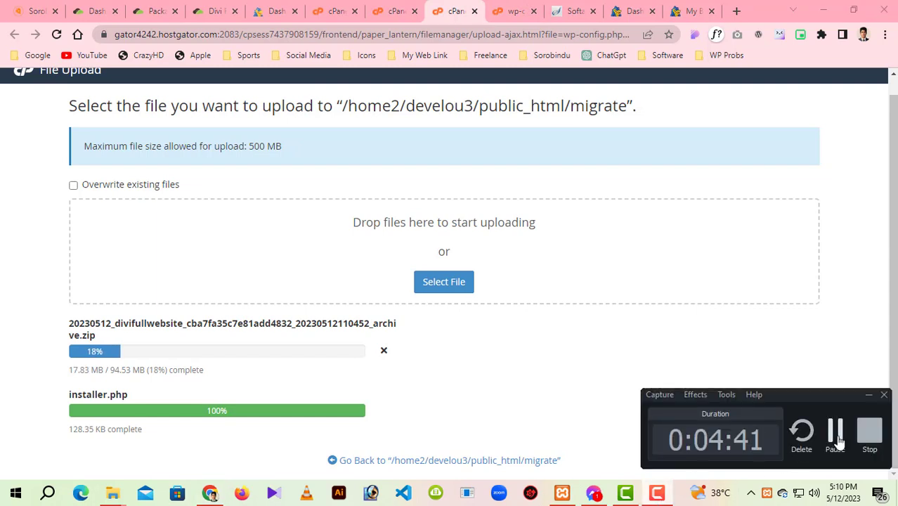
pyautogui.click(836, 436)
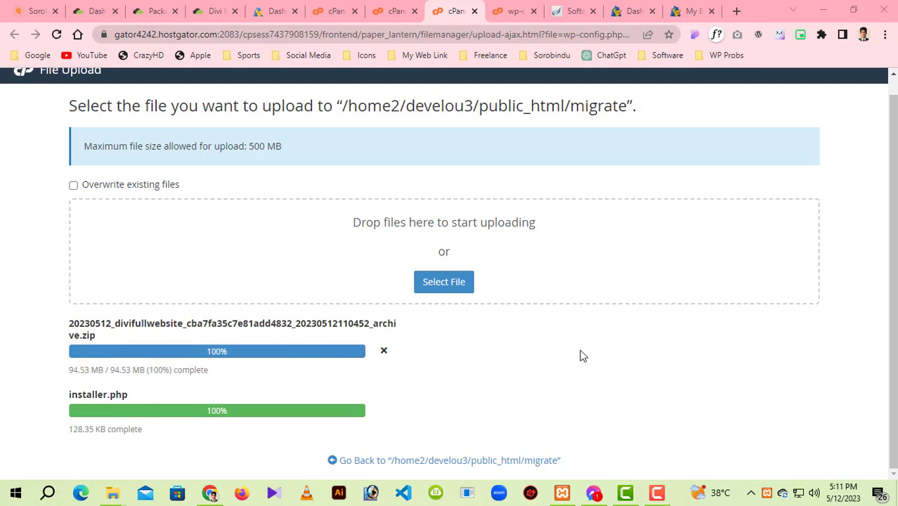
pyautogui.click(460, 462)
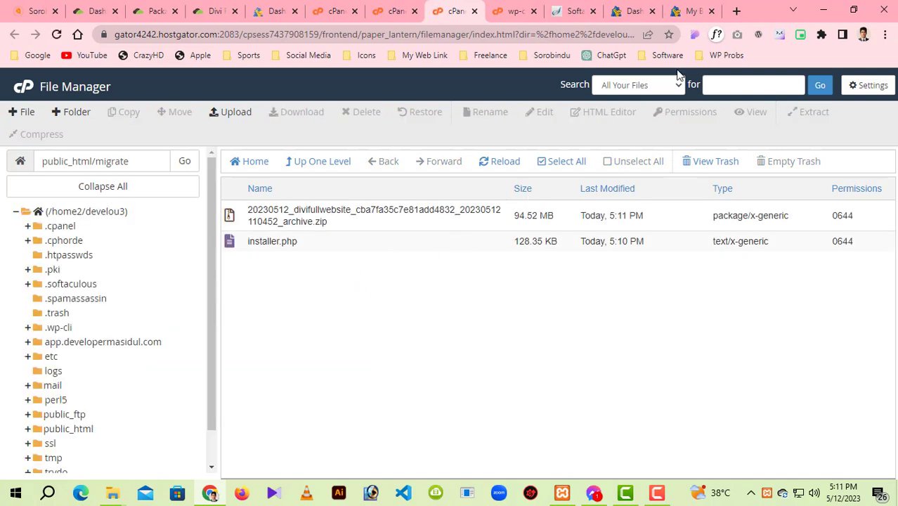
# Reload the migrate site's dashboard and home page to check their state, and close the dashboard tab.
pyautogui.click(629, 9)
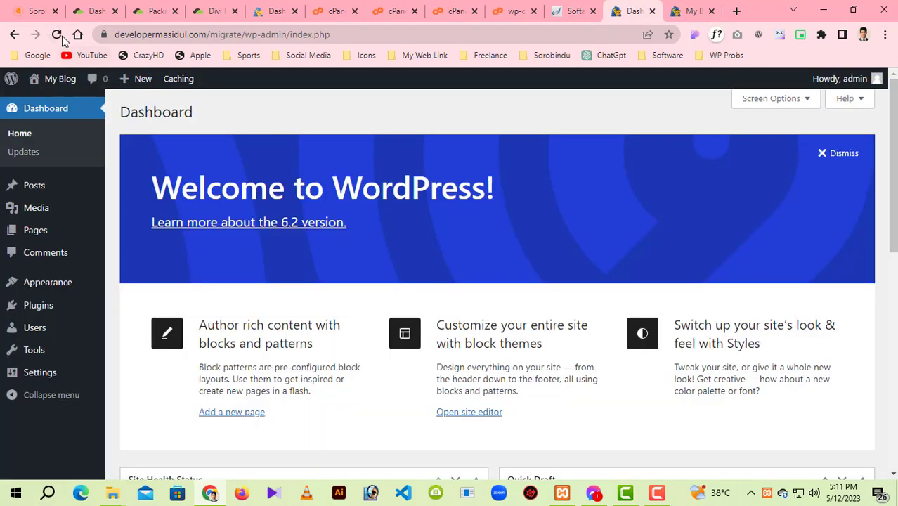
pyautogui.click(58, 34)
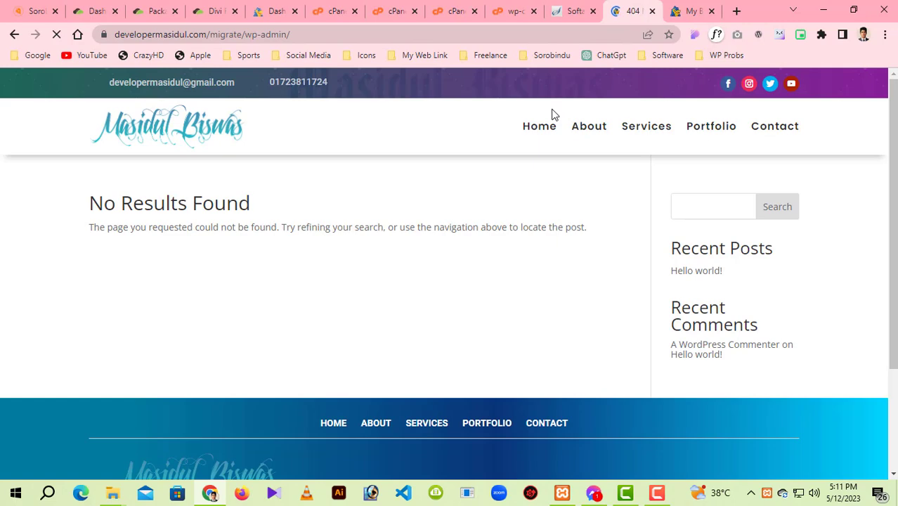
pyautogui.click(302, 34)
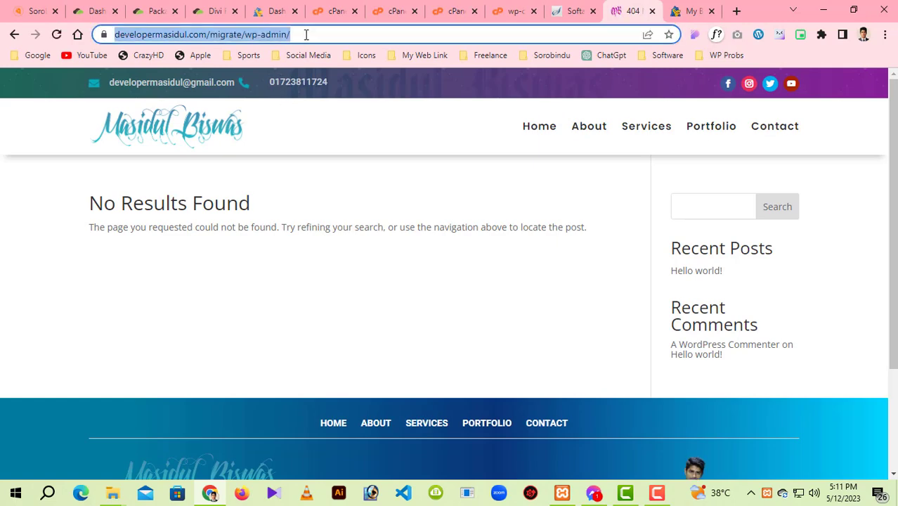
pyautogui.press('End')
pyautogui.click(702, 15)
pyautogui.click(59, 33)
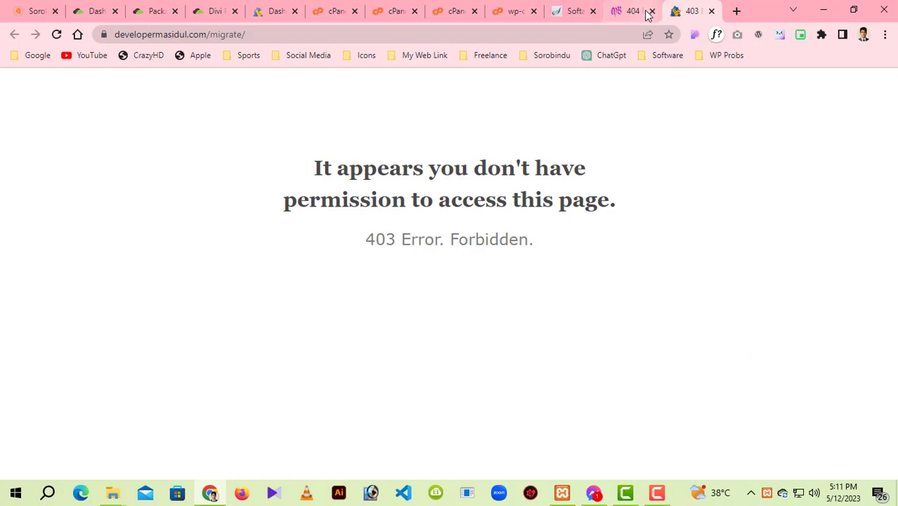
pyautogui.click(636, 12)
pyautogui.click(651, 11)
pyautogui.click(264, 33)
pyautogui.click(278, 35)
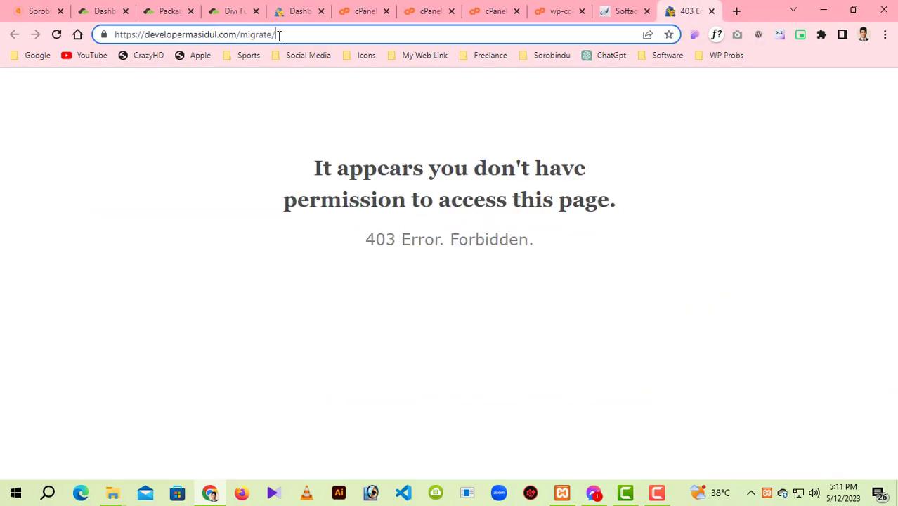
pyautogui.write('in')
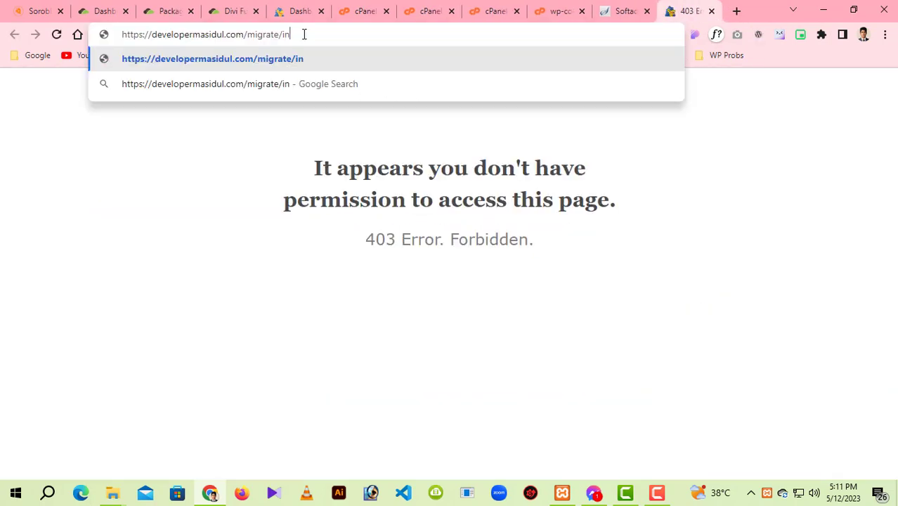
pyautogui.write('stalle')
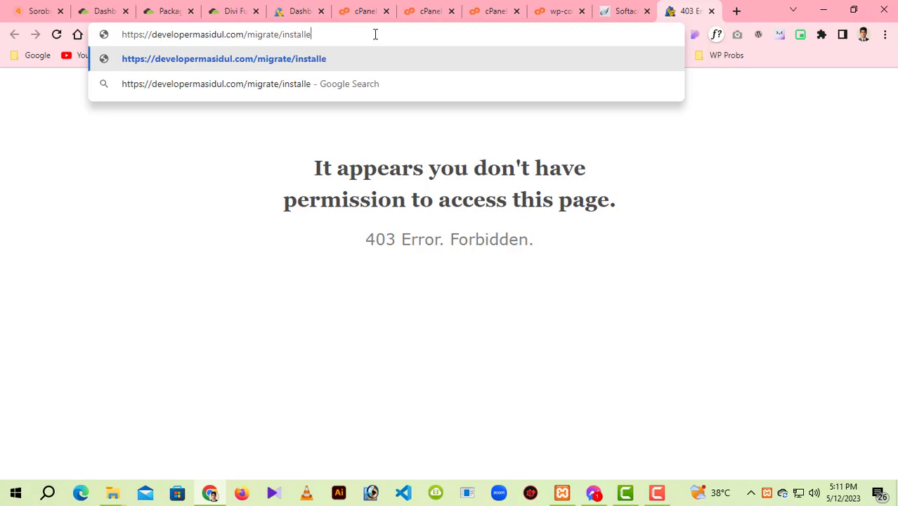
pyautogui.write('r.php')
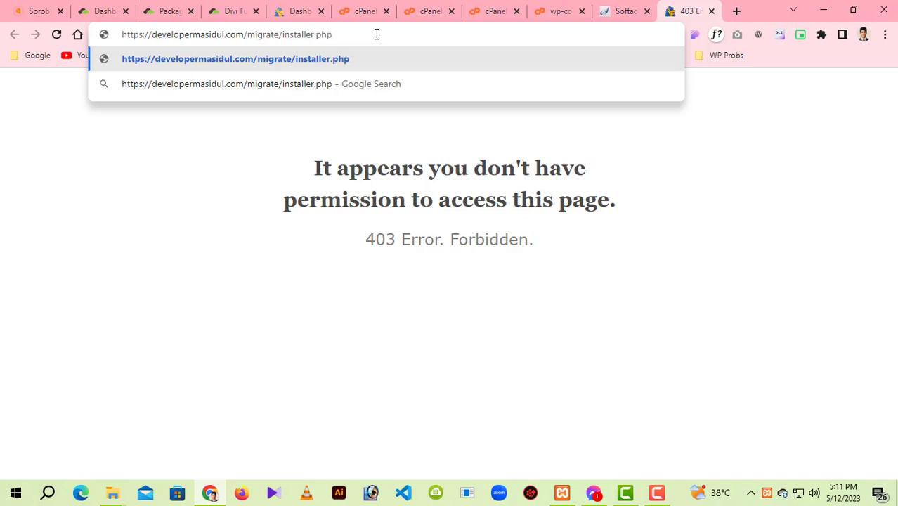
pyautogui.press('Return')
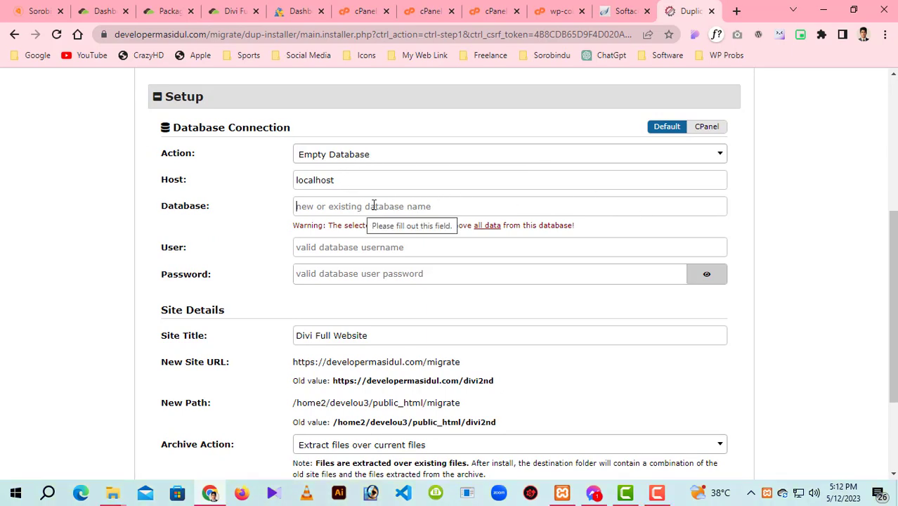
# Copy the DB_NAME value develou3_wp910 from wp-config.php into the installer's Database field.
pyautogui.click(555, 10)
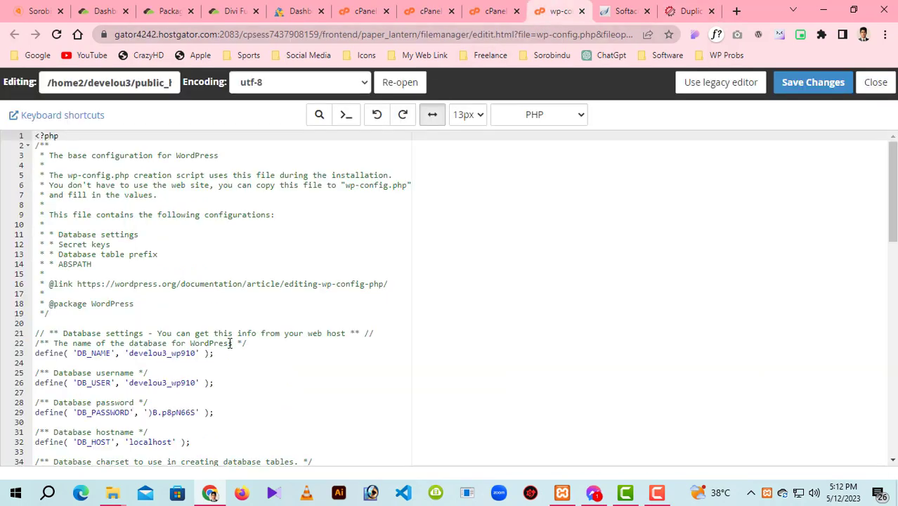
pyautogui.click(178, 364)
pyautogui.doubleClick(177, 352)
pyautogui.hotkey('ctrl', 'c')
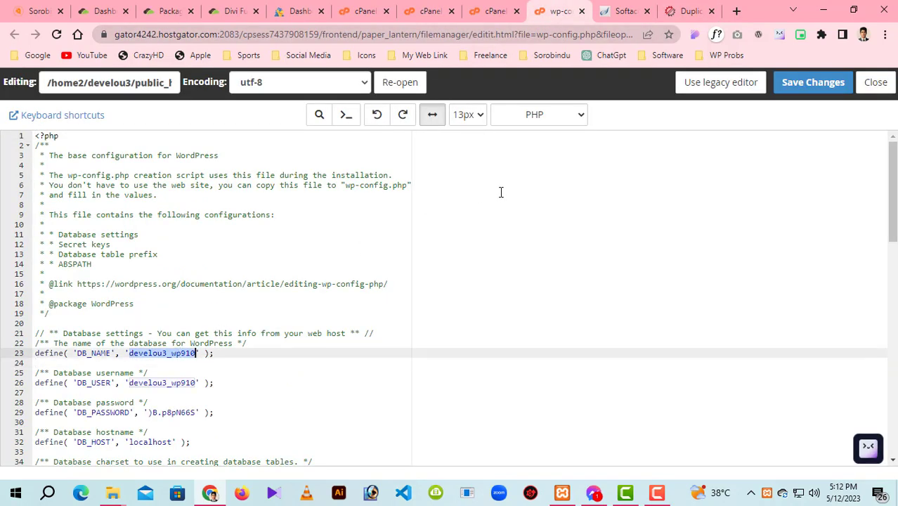
pyautogui.click(687, 11)
pyautogui.hotkey('ctrl', 'v')
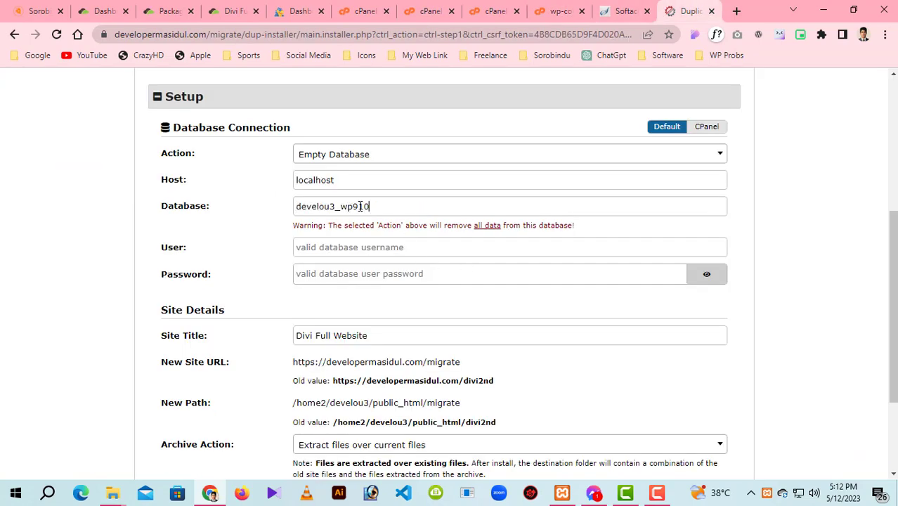
pyautogui.moveTo(233, 250); pyautogui.dragTo(133, 251)
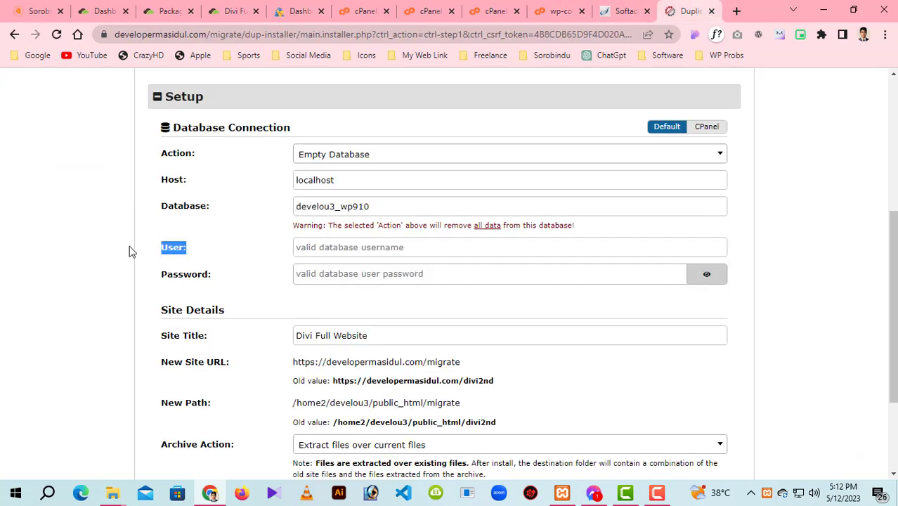
pyautogui.click(561, 11)
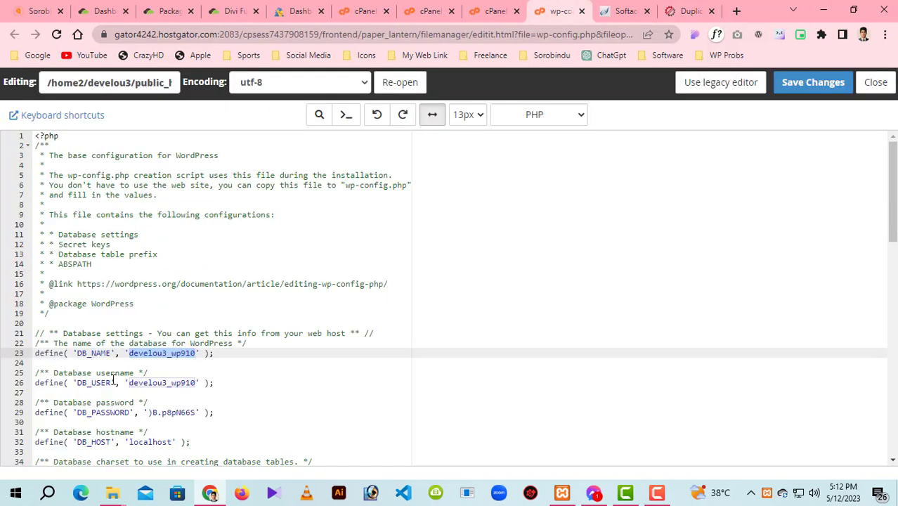
pyautogui.doubleClick(179, 383)
pyautogui.hotkey('ctrl', 'c')
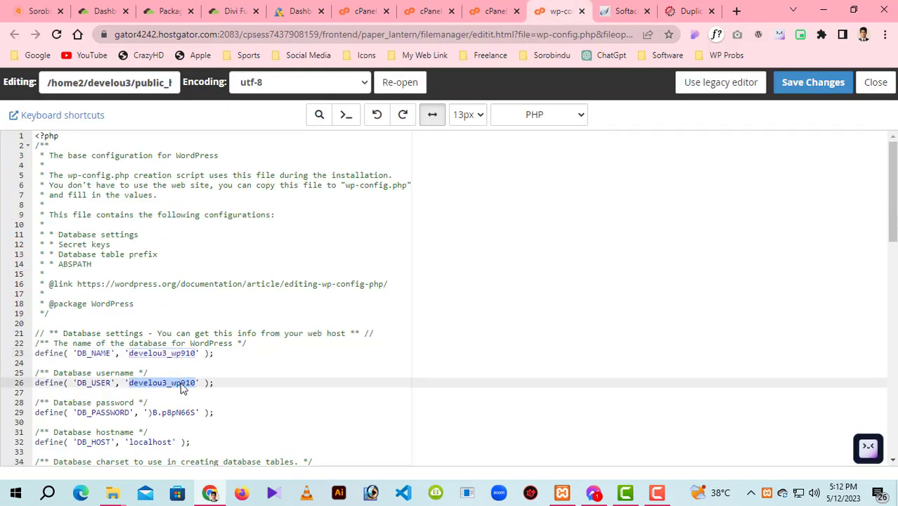
pyautogui.click(661, 9)
pyautogui.click(345, 245)
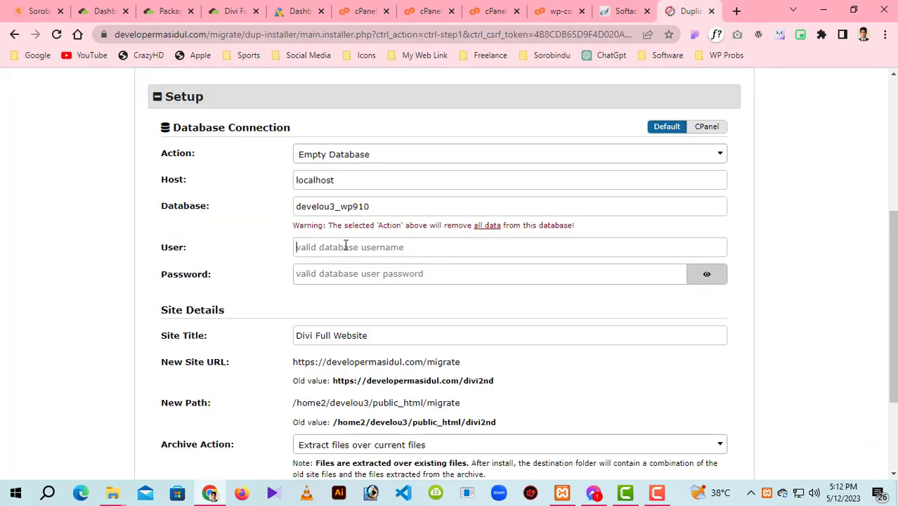
pyautogui.hotkey('ctrl', 'v')
# Copy the database password from the DB_PASSWORD line of wp-config.php into the installer's Password field.
pyautogui.click(355, 274)
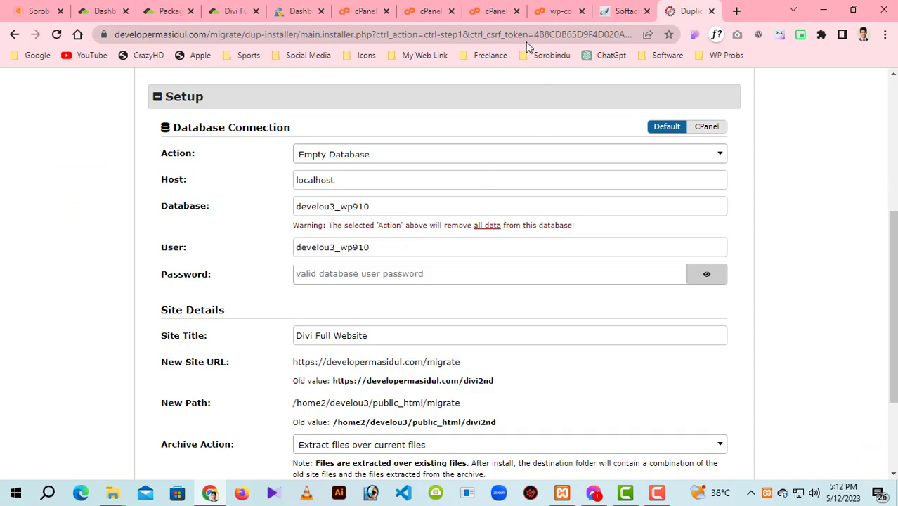
pyautogui.click(555, 11)
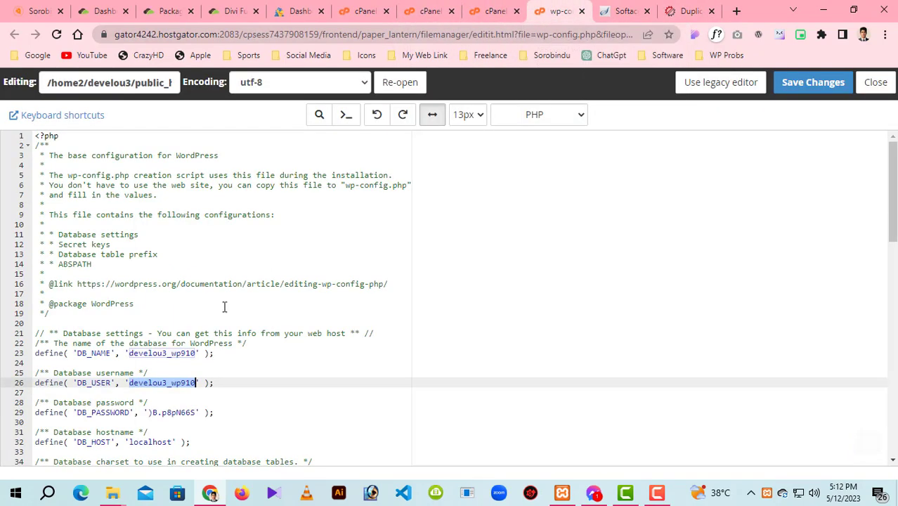
pyautogui.click(169, 411)
pyautogui.moveTo(197, 412); pyautogui.dragTo(150, 413)
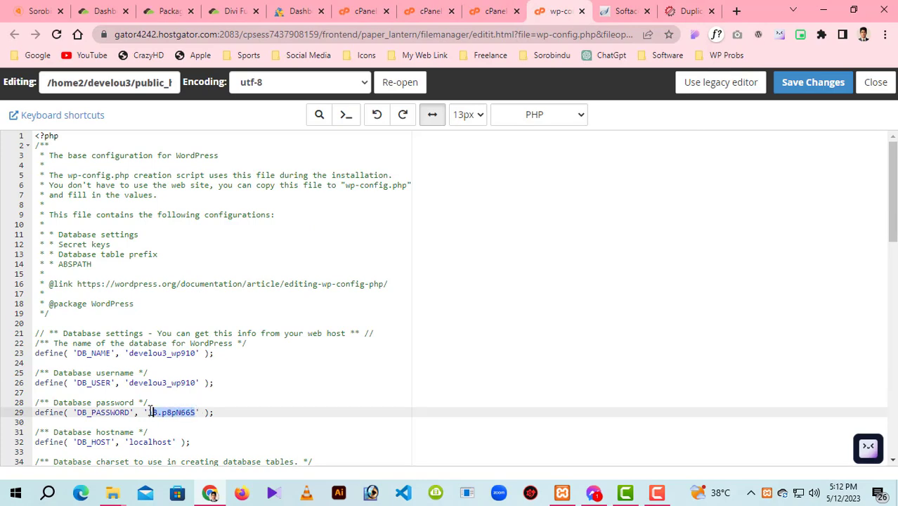
pyautogui.click(692, 10)
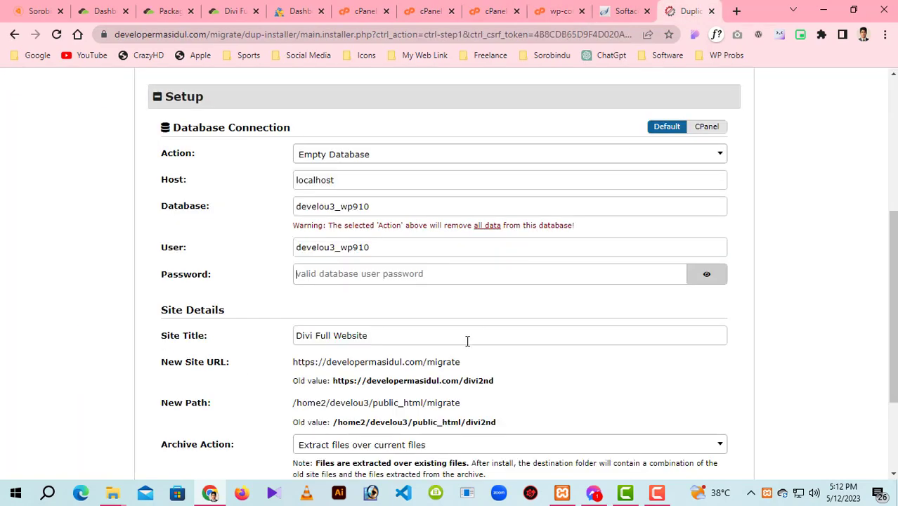
pyautogui.click(369, 275)
pyautogui.hotkey('ctrl', 'v')
# Validate the installer's setup and accept all terms and notices.
pyautogui.click(383, 335)
pyautogui.moveTo(894, 239); pyautogui.dragTo(894, 318)
pyautogui.click(725, 439)
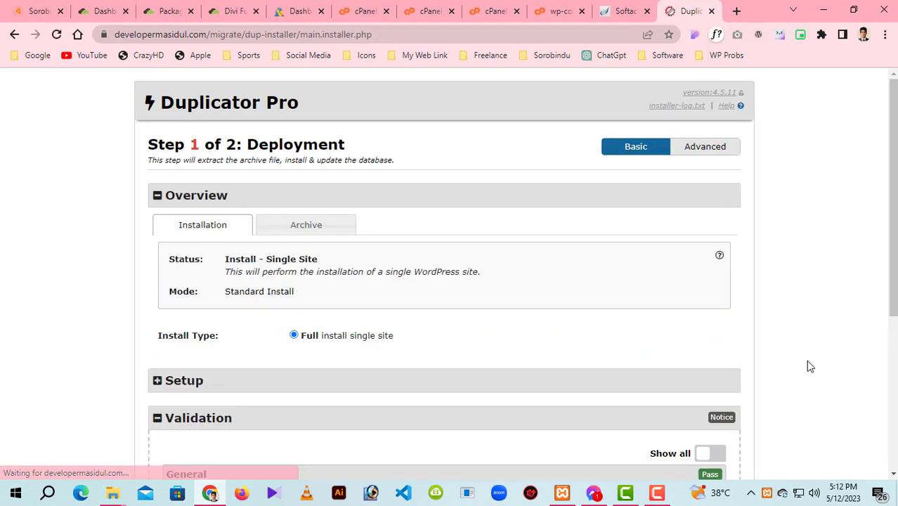
pyautogui.scroll(-4, 896, 192)
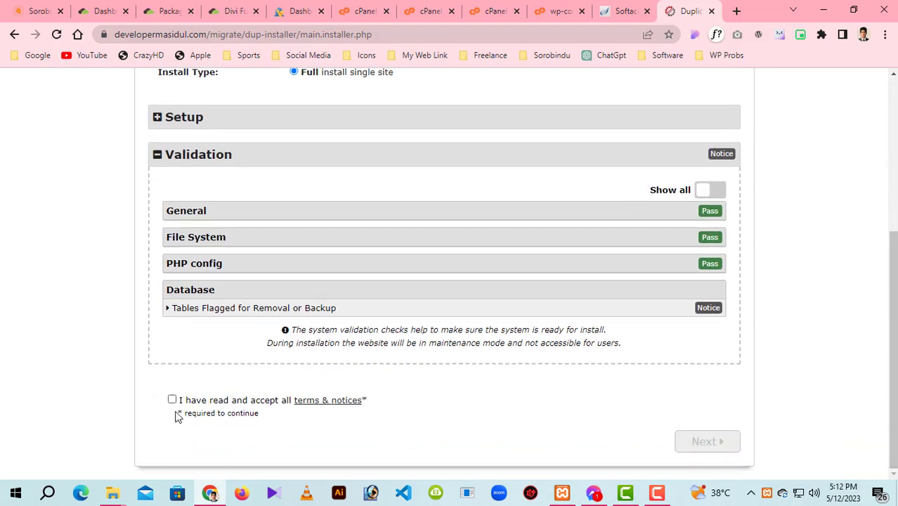
pyautogui.click(172, 400)
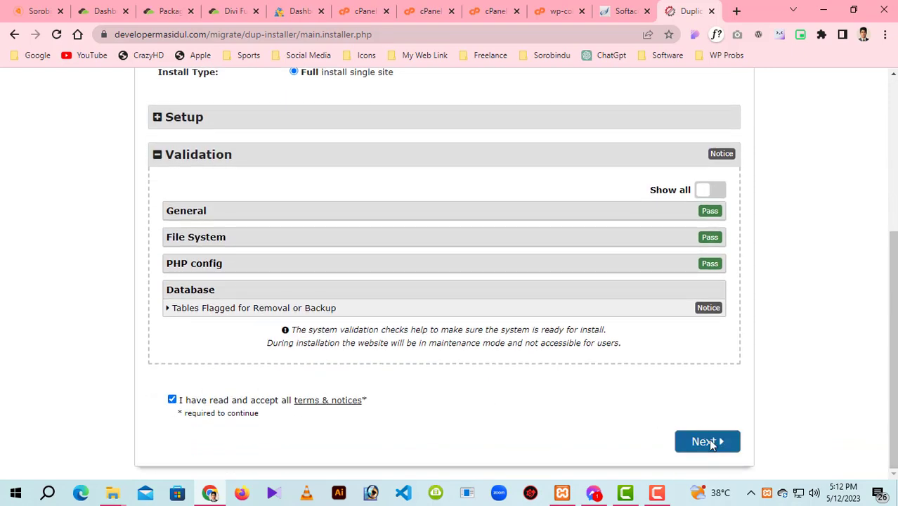
# Run the Duplicator Pro installation and confirm the site and database settings for the migrate folder.
pyautogui.click(715, 446)
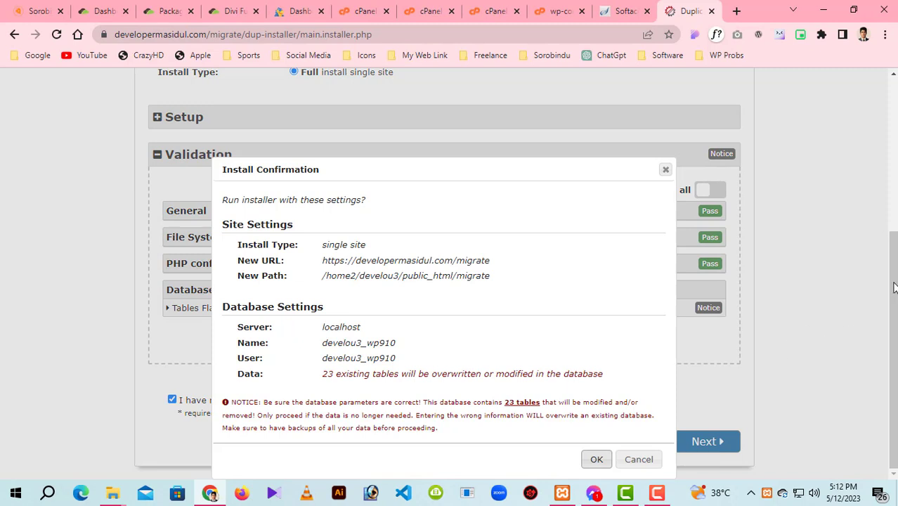
pyautogui.click(594, 460)
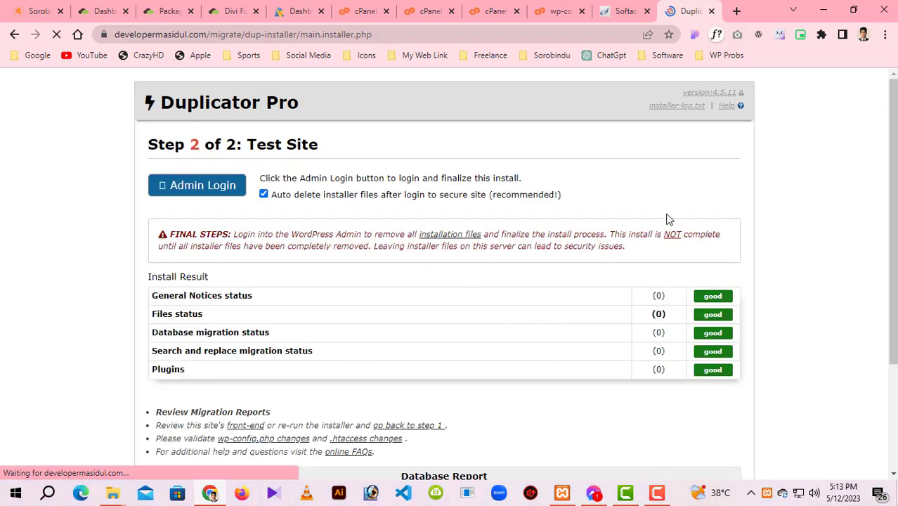
pyautogui.scroll(-3, 882, 181)
pyautogui.scroll(3, 881, 181)
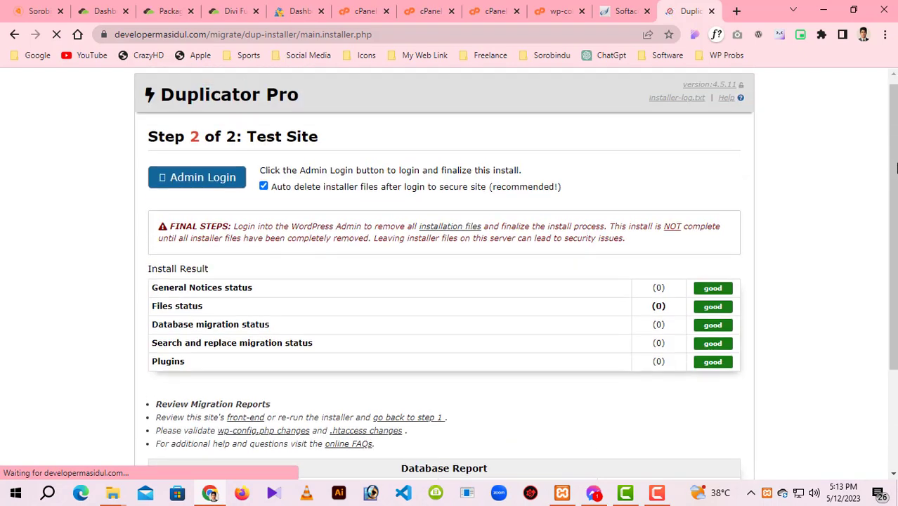
# Log in to the migrated site's WordPress admin with the saved username and password, enabling Remember Me.
pyautogui.click(210, 187)
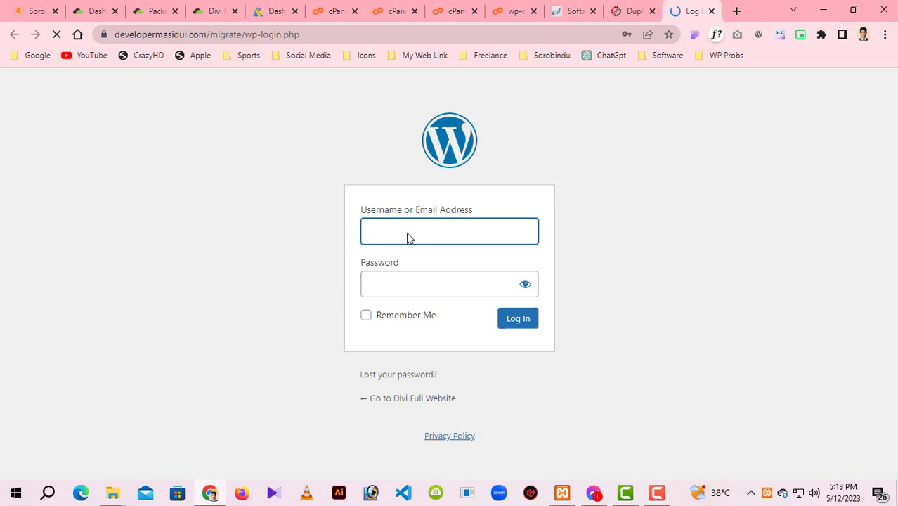
pyautogui.click(366, 315)
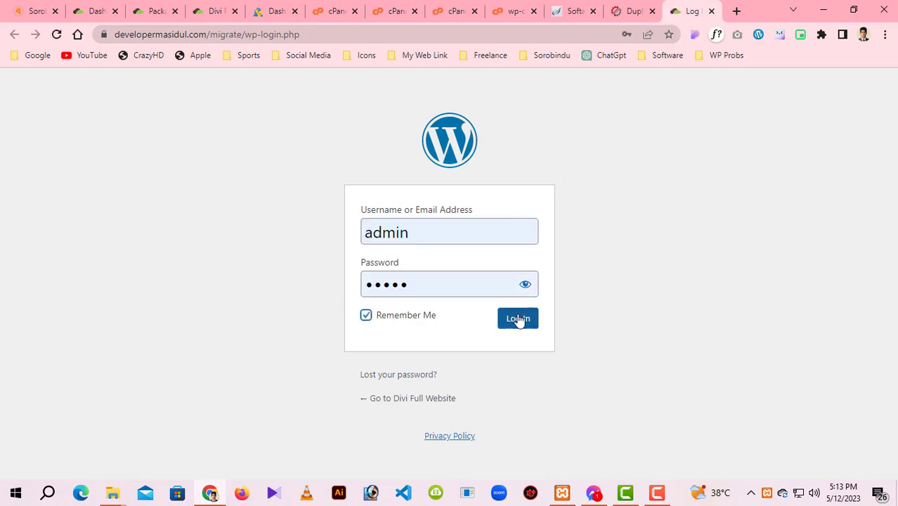
pyautogui.click(518, 319)
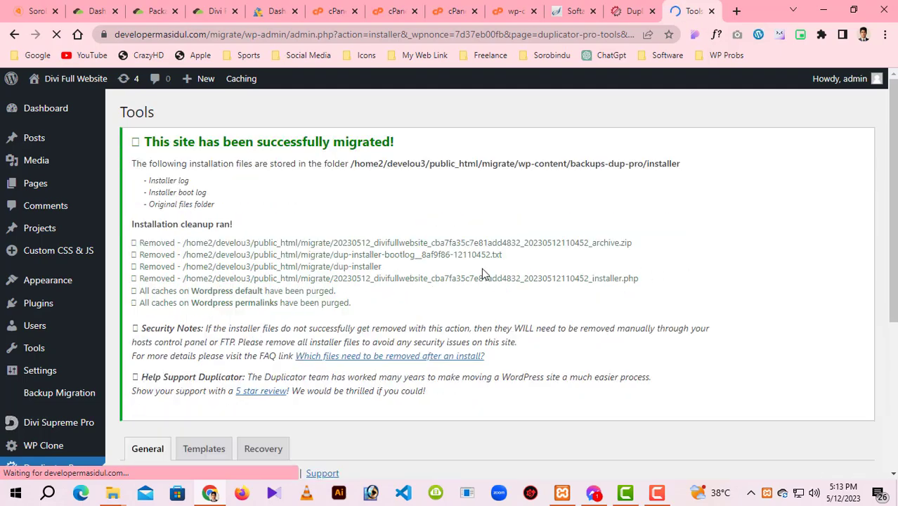
# Dismiss the saved-password warning, then set the migrated site's permalink structure to Post name and save it.
pyautogui.moveTo(893, 219); pyautogui.dragTo(894, 354)
pyautogui.moveTo(57, 181)
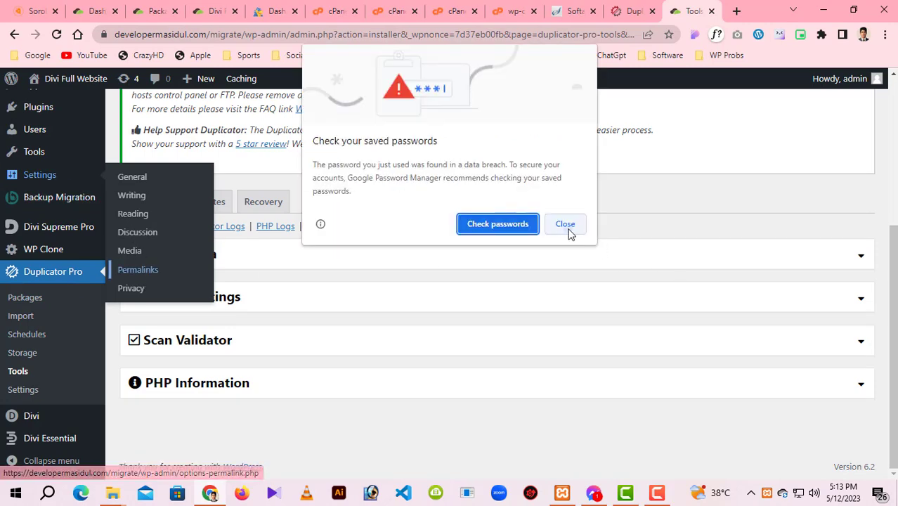
pyautogui.click(565, 224)
pyautogui.moveTo(88, 196)
pyautogui.click(134, 271)
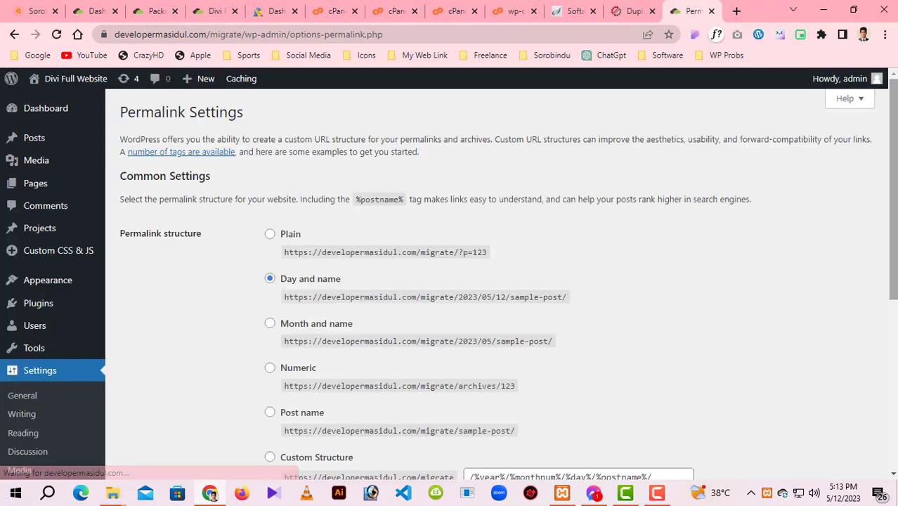
pyautogui.scroll(-3, 896, 228)
pyautogui.click(271, 197)
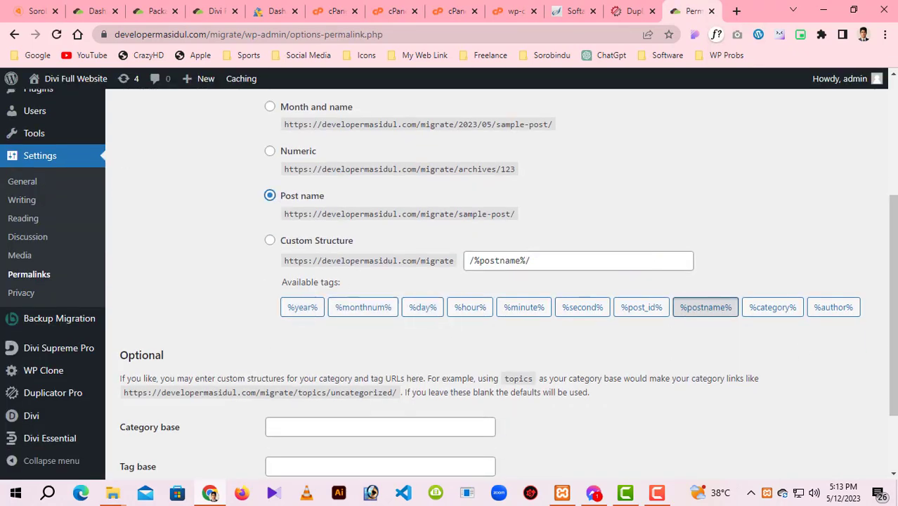
pyautogui.scroll(-2, 271, 196)
pyautogui.click(176, 413)
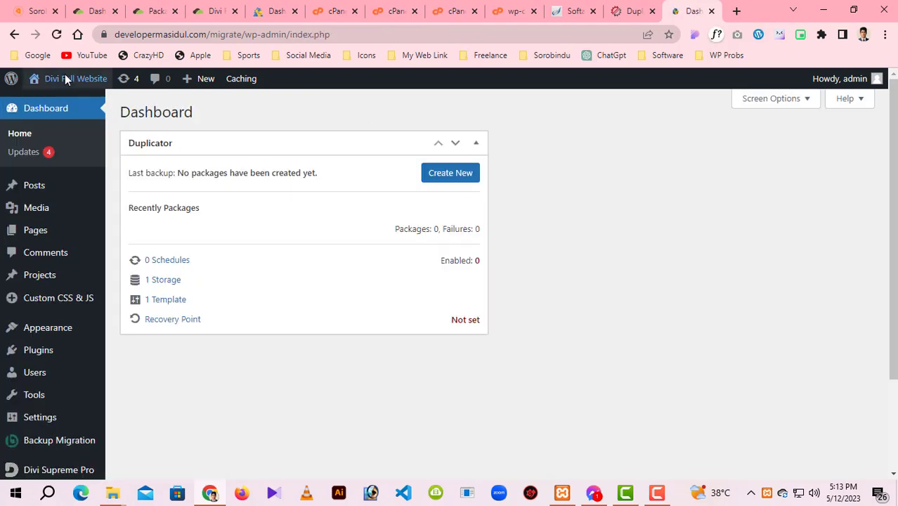
# Open the migrated site's front end in a new tab and inspect its home page.
pyautogui.moveTo(64, 78)
pyautogui.rightClick(56, 102)
pyautogui.click(106, 115)
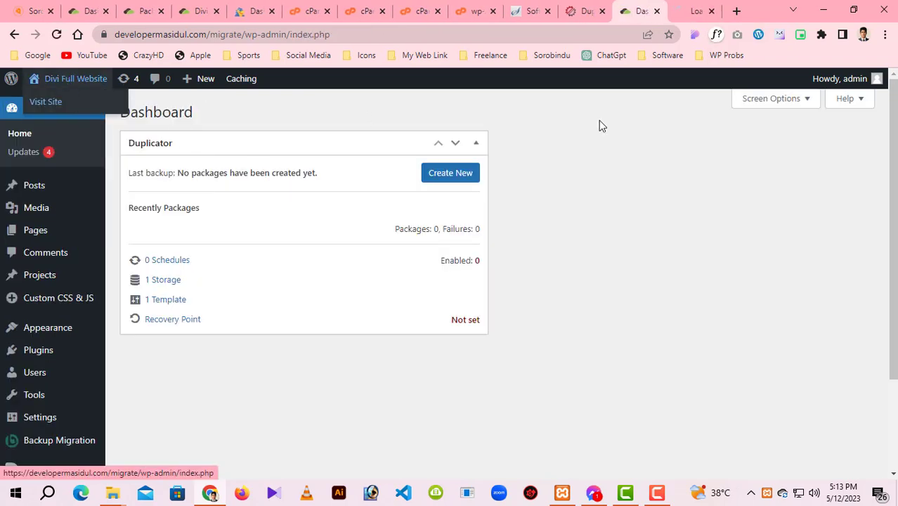
pyautogui.click(679, 8)
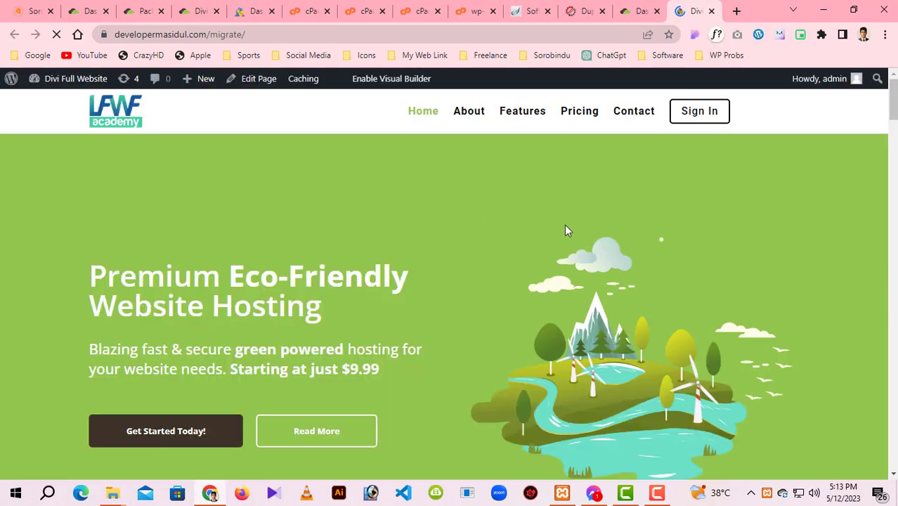
pyautogui.moveTo(892, 104)
pyautogui.mouseDown()
pyautogui.moveTo(893, 456)
pyautogui.moveTo(892, 105)
pyautogui.mouseUp()
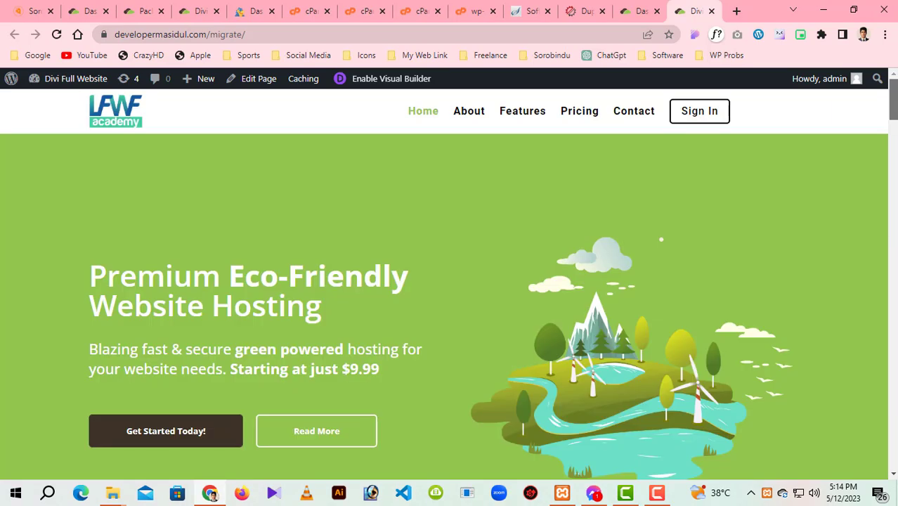
# Review the original divi2nd home page down to its footer and compare it with the migrated site.
pyautogui.click(197, 10)
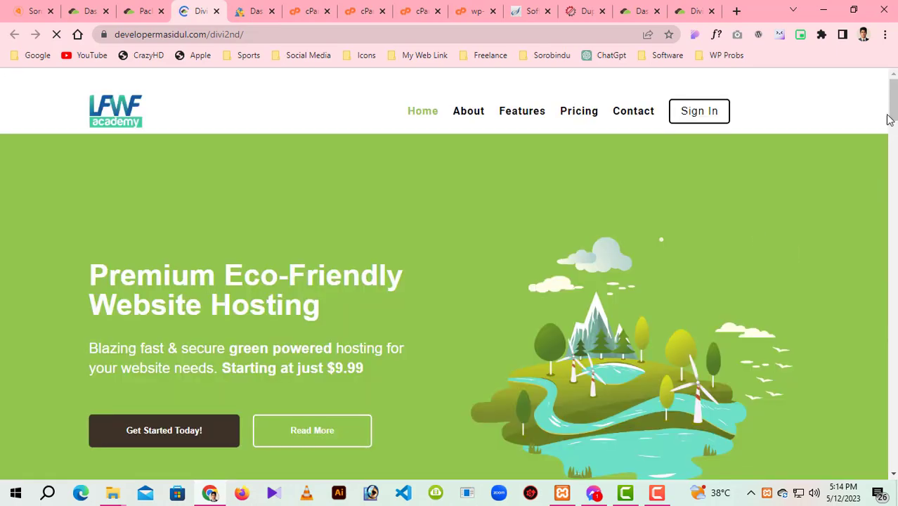
pyautogui.moveTo(895, 102); pyautogui.dragTo(894, 449)
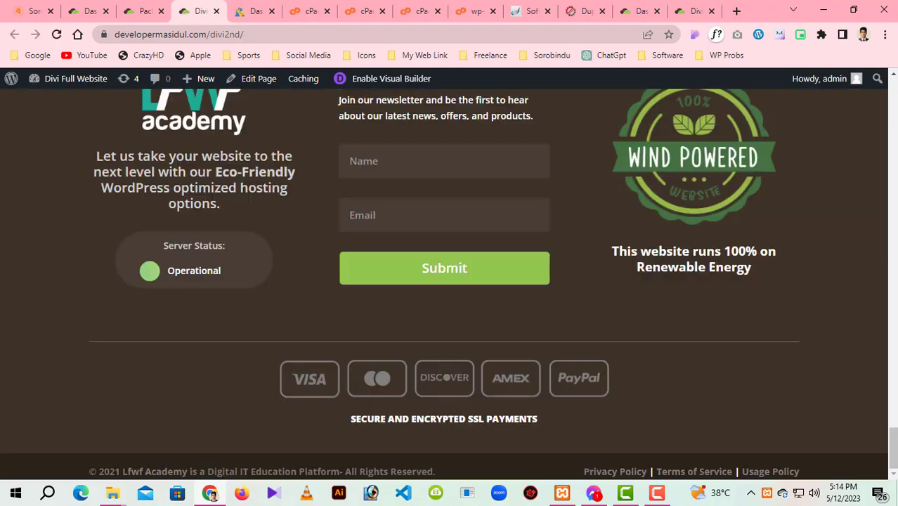
pyautogui.moveTo(892, 495); pyautogui.dragTo(894, 98)
pyautogui.click(688, 13)
pyautogui.click(657, 492)
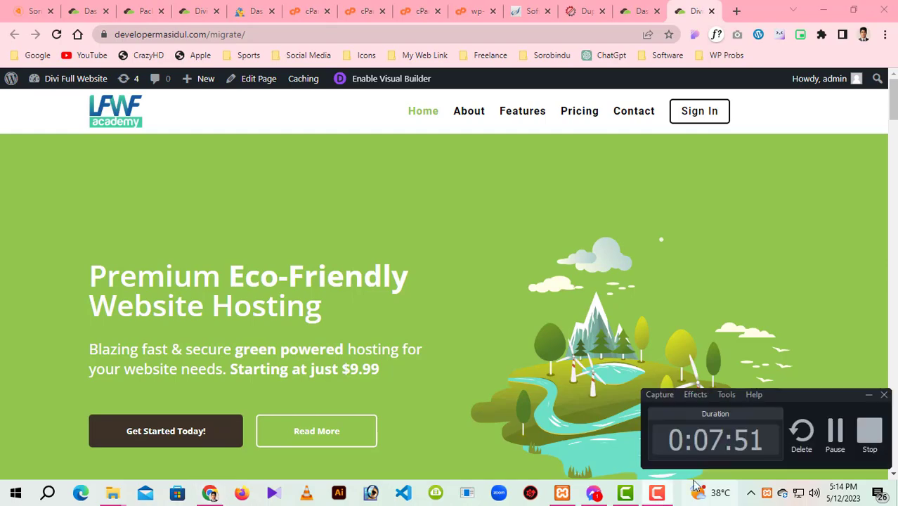